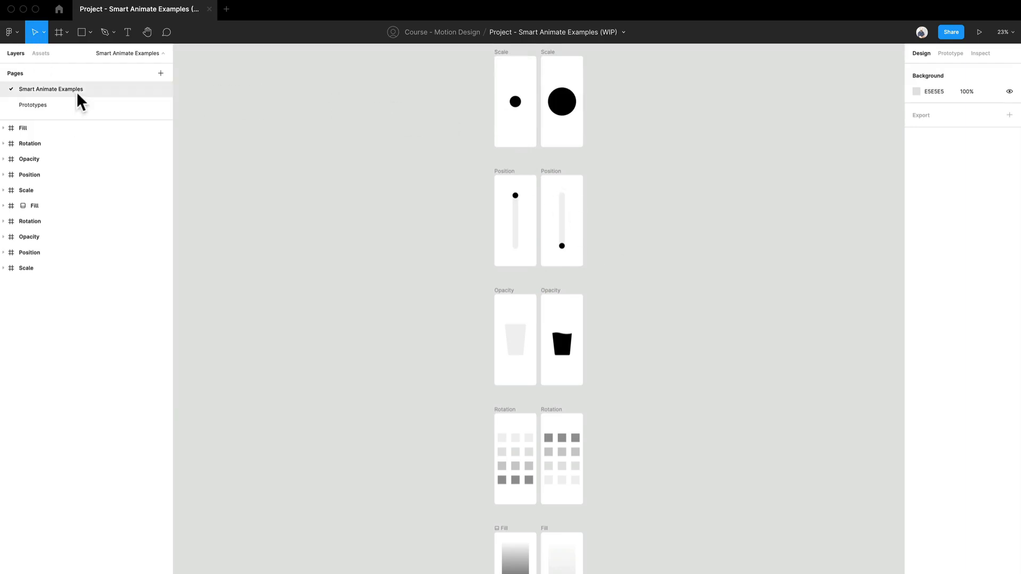
Browse the Prototypes and Smart Animate Examples pages, then zoom in on the two Scale frames
left_click(63, 109)
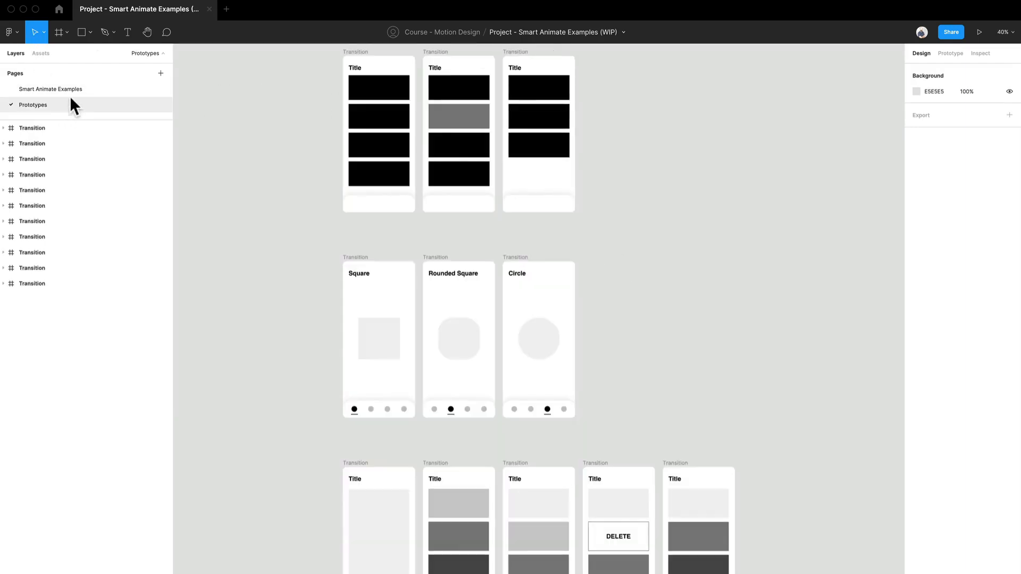
left_click(72, 92)
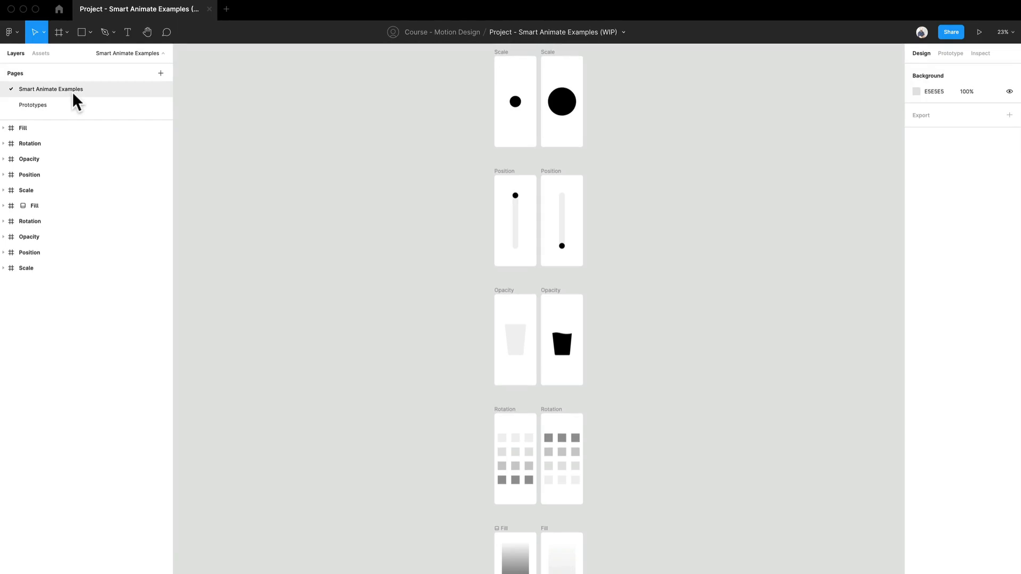
left_click_drag(620, 267, 542, 353)
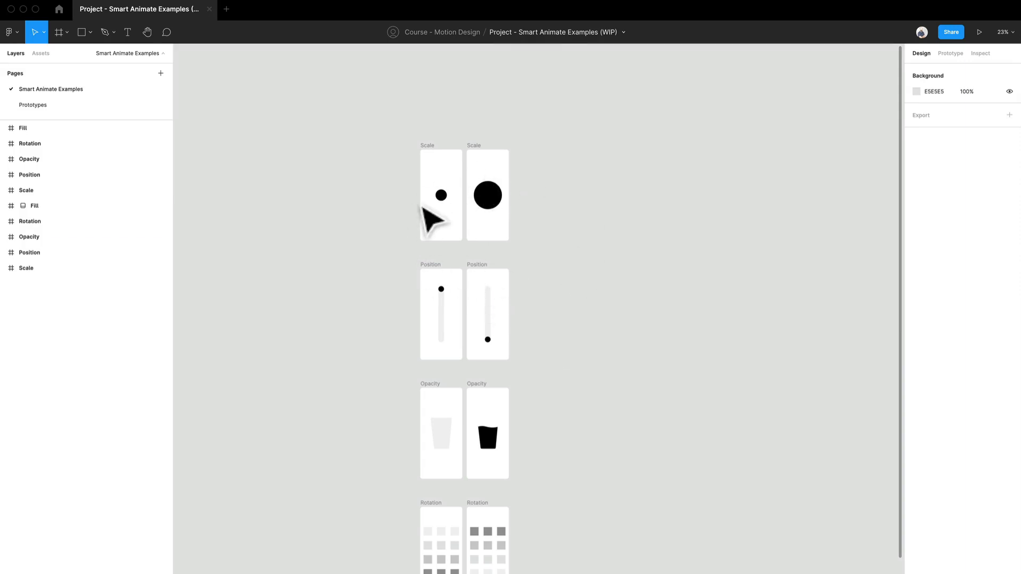
scroll(429, 216, "up", 10)
scroll(462, 231, "right", 4)
scroll(462, 231, "up", 2)
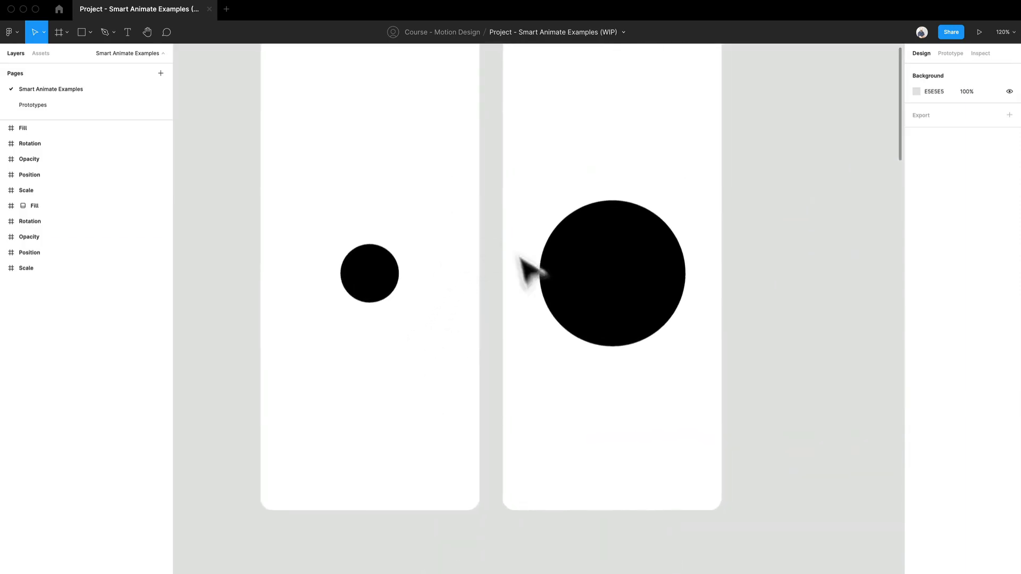
left_click_drag(372, 324, 376, 360)
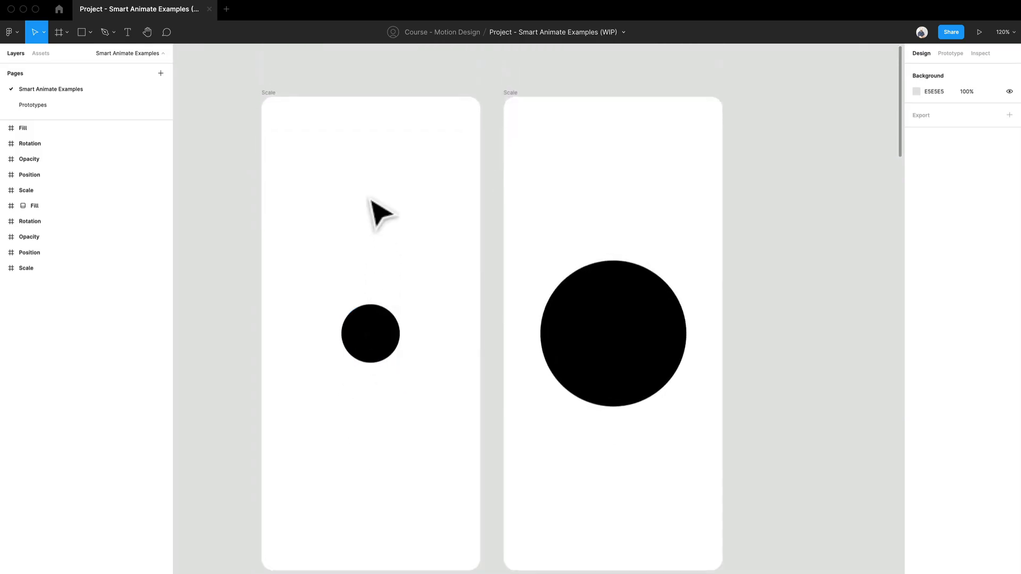
Select the left Scale frame and review the available phone frame presets without applying one
left_click(279, 99)
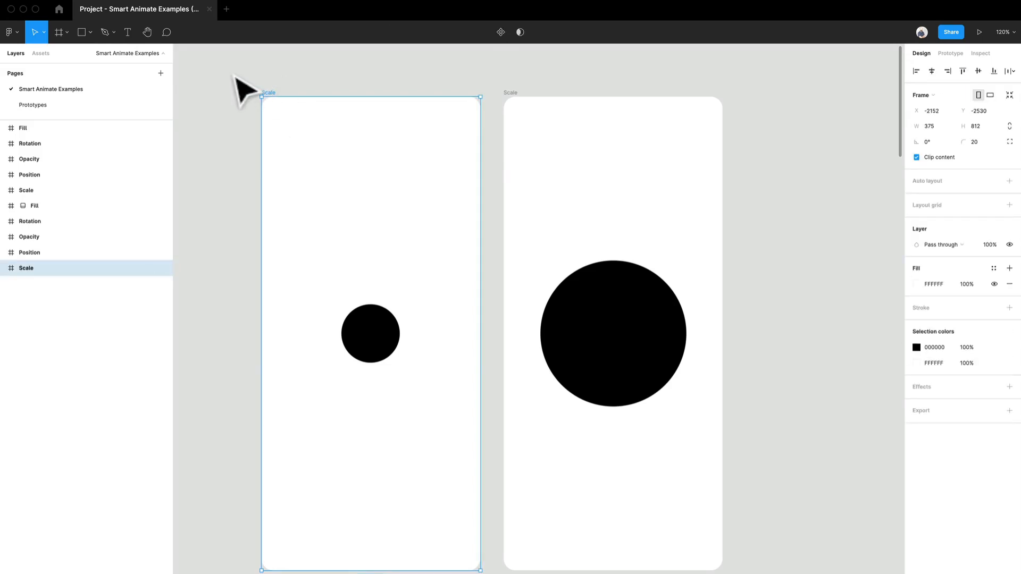
key("f")
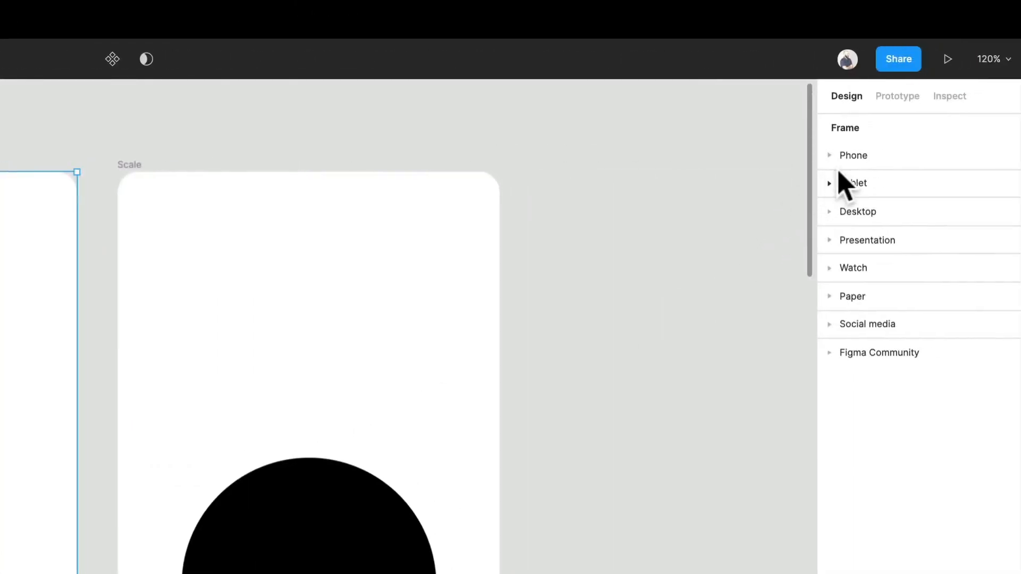
left_click(845, 160)
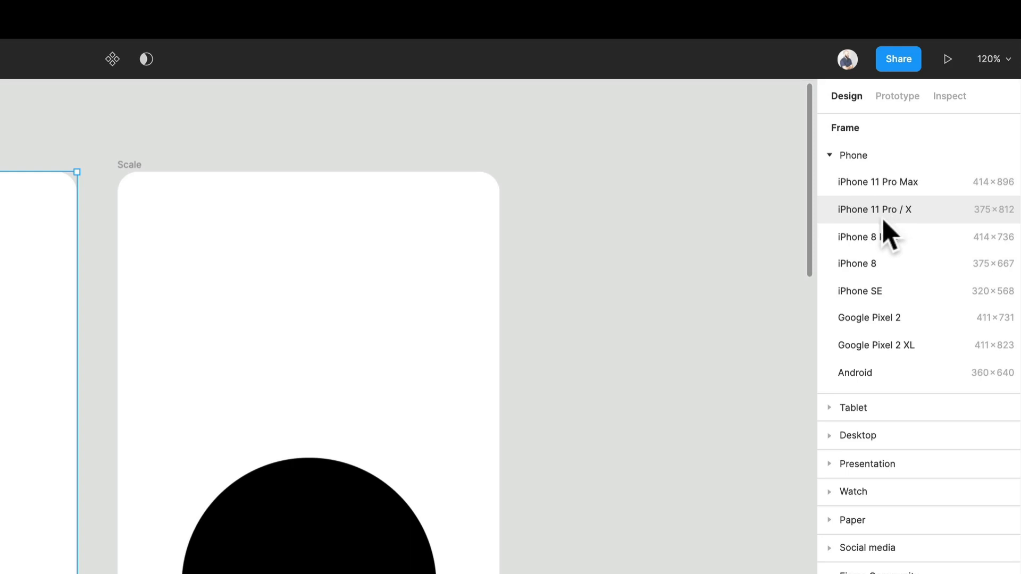
left_click(835, 154)
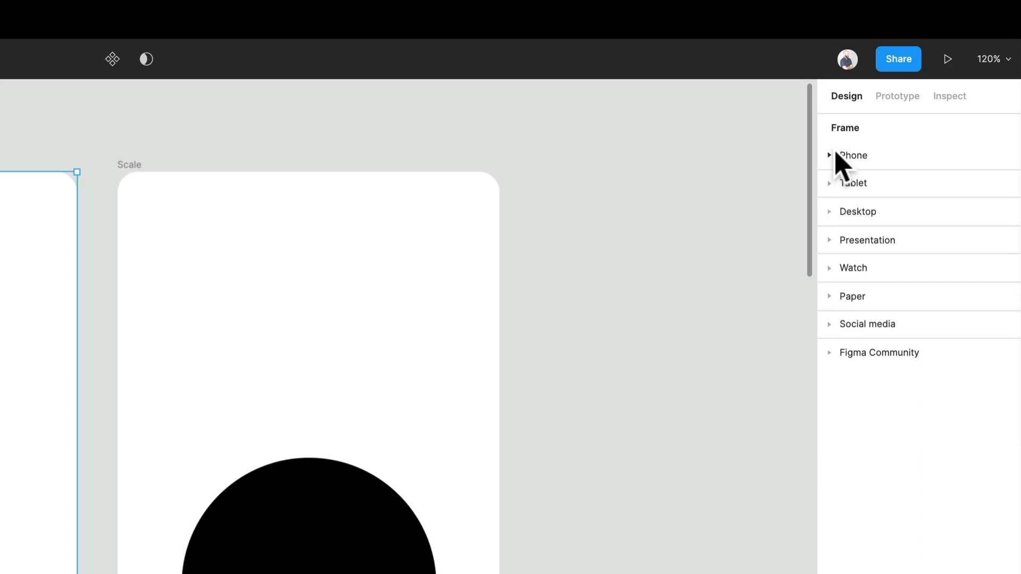
key("Escape")
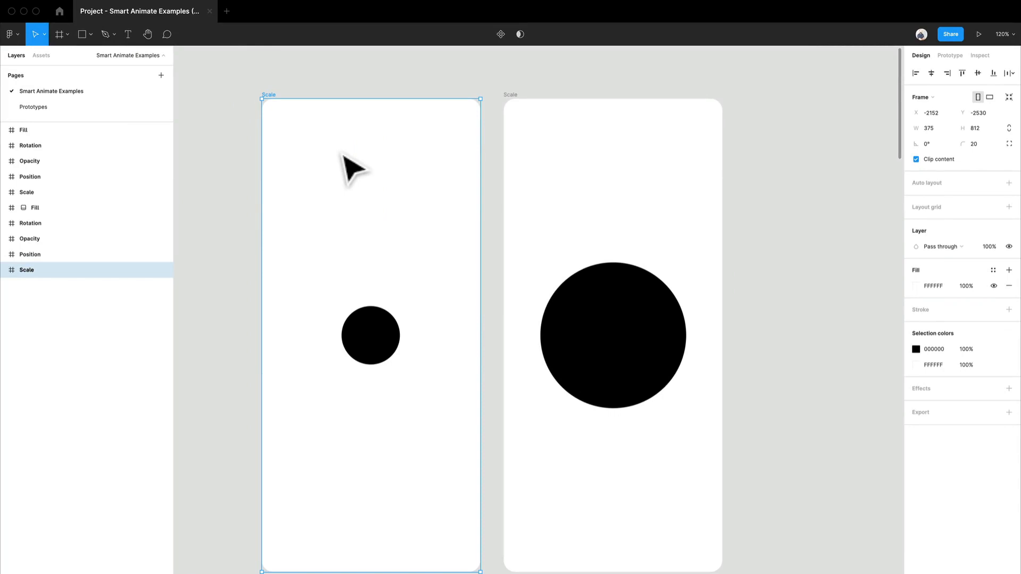
left_click(189, 255)
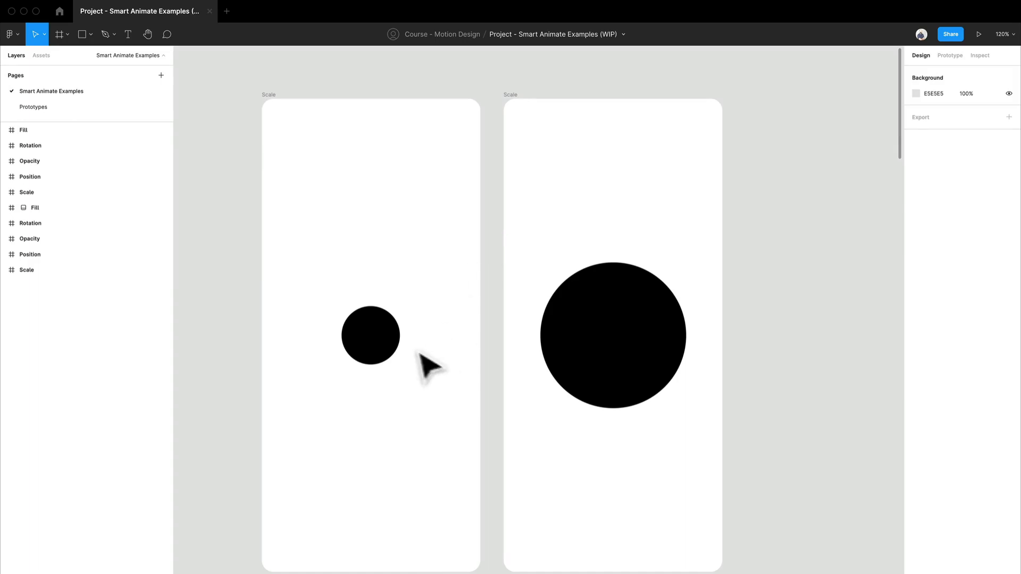
Select each circle and review its properties in the Design and Prototype tabs
left_click(385, 349)
left_click(625, 356)
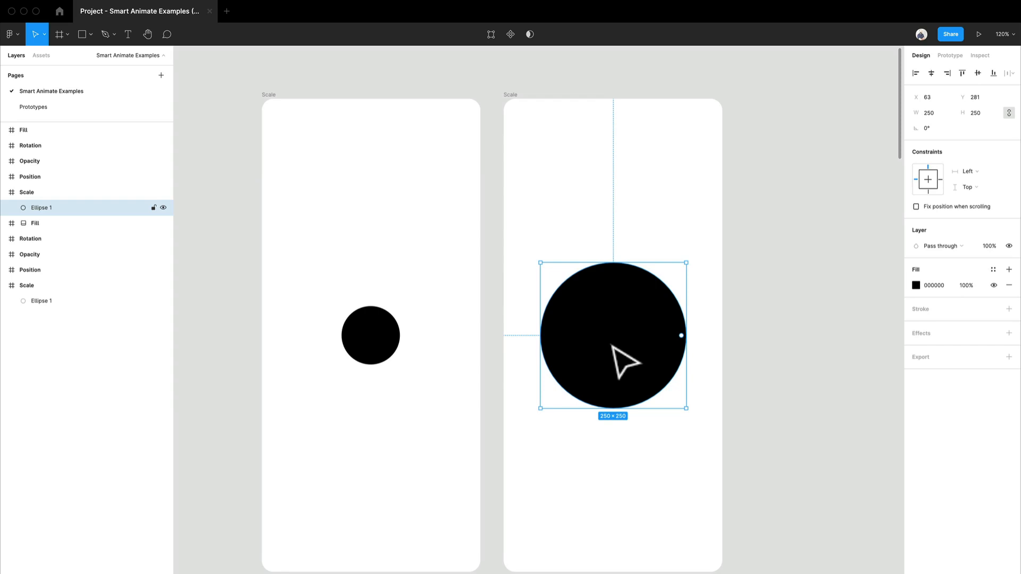
left_click(372, 340)
left_click(649, 392)
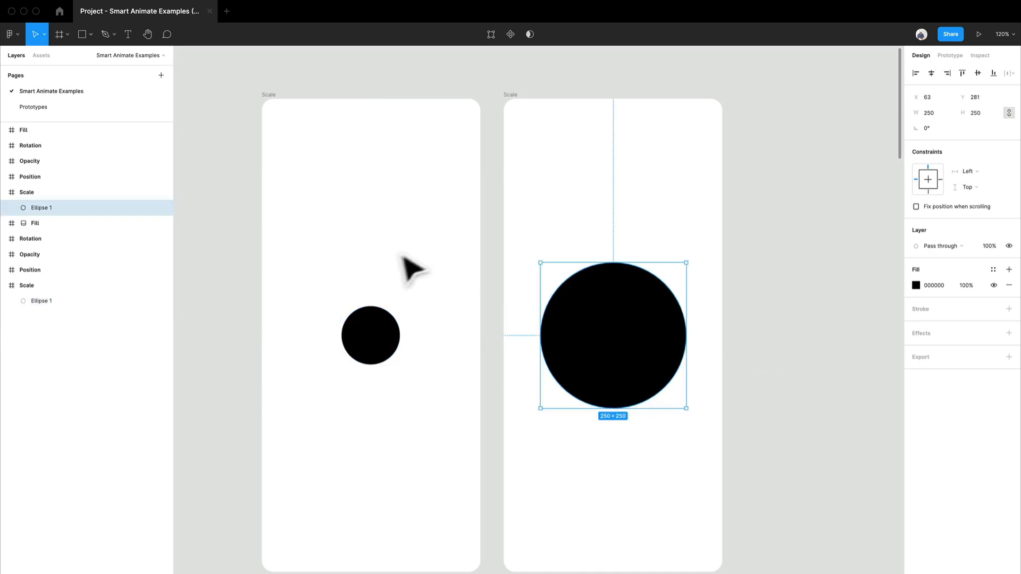
left_click(946, 59)
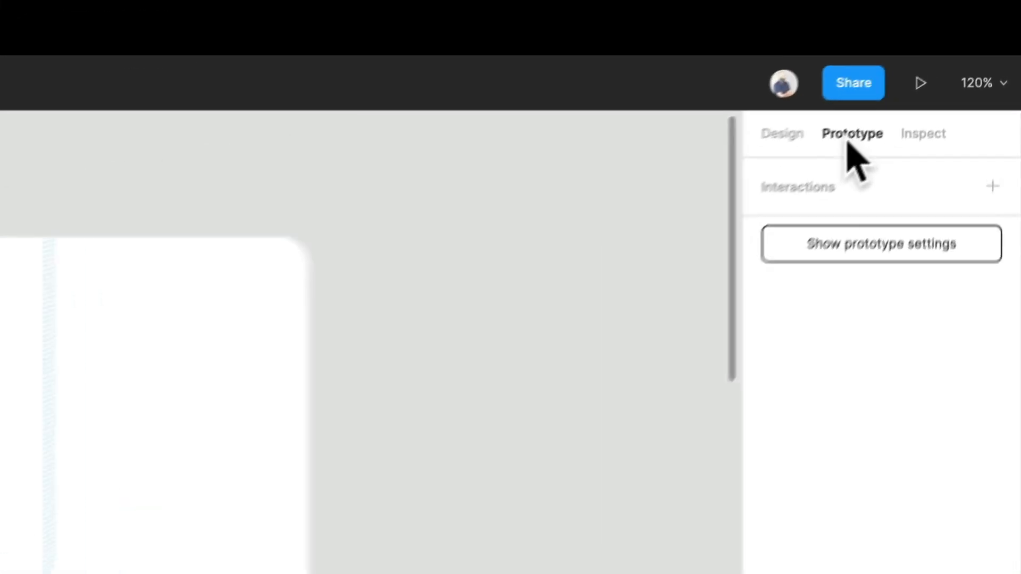
left_click(755, 146)
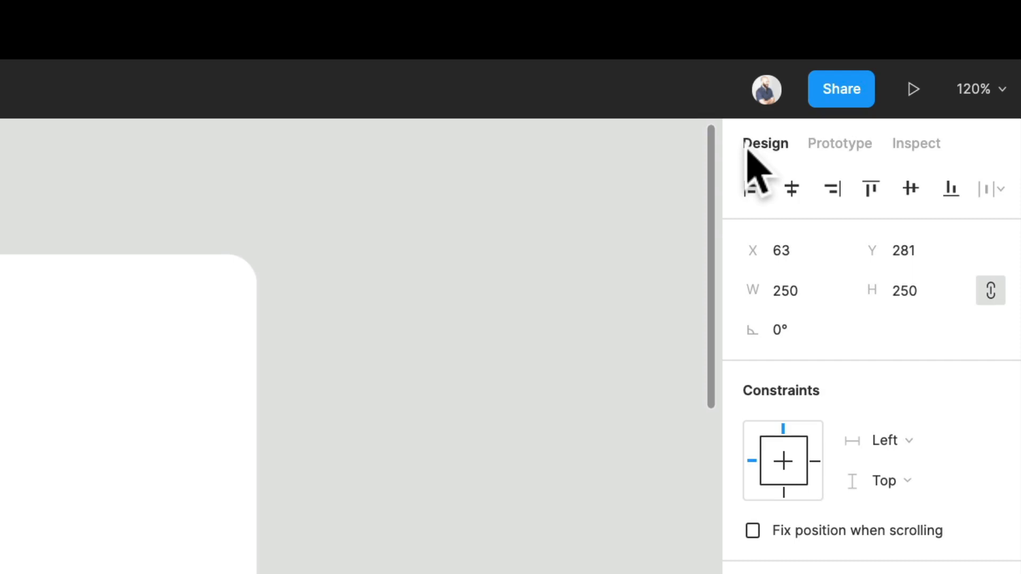
left_click(850, 146)
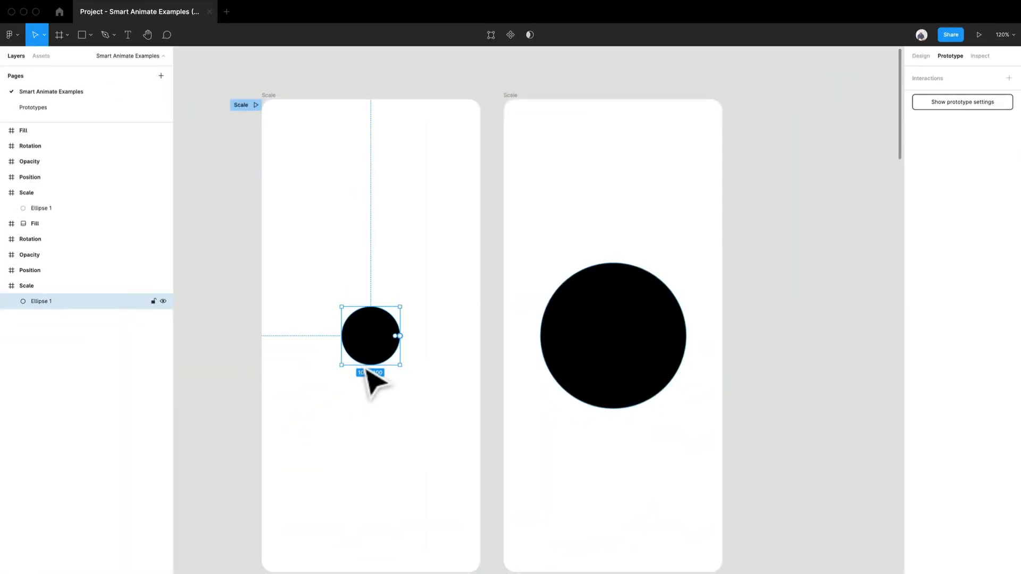
Select the circles and frames in turn to examine their prototype connection handles
left_click(606, 354)
left_click(392, 355)
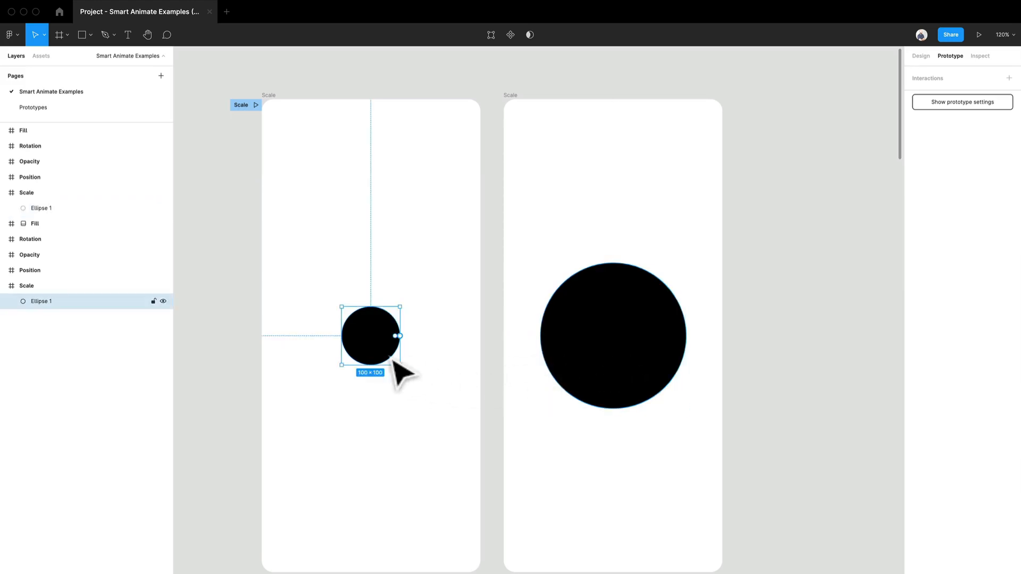
left_click(298, 149)
left_click(282, 102)
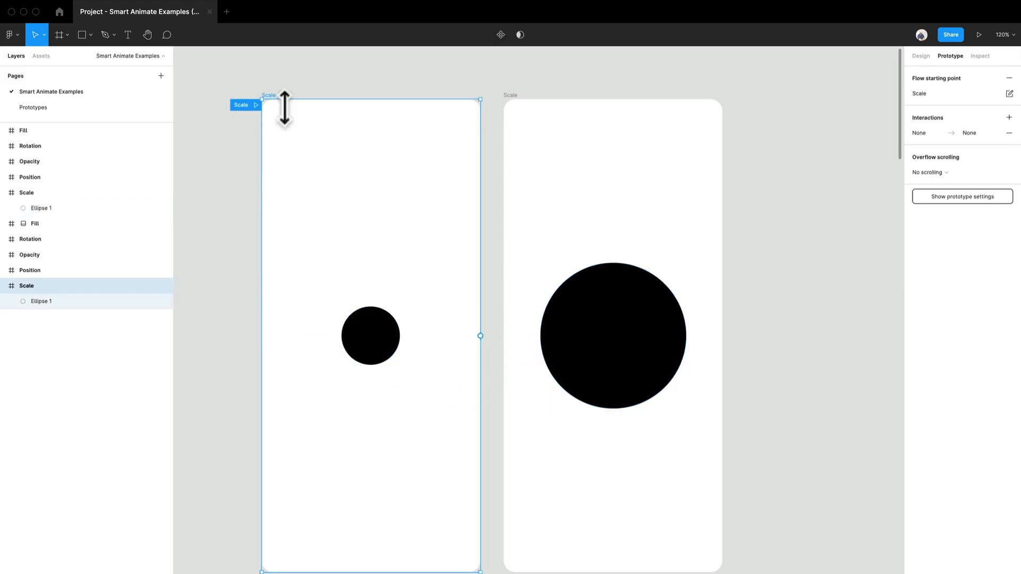
left_click(520, 108)
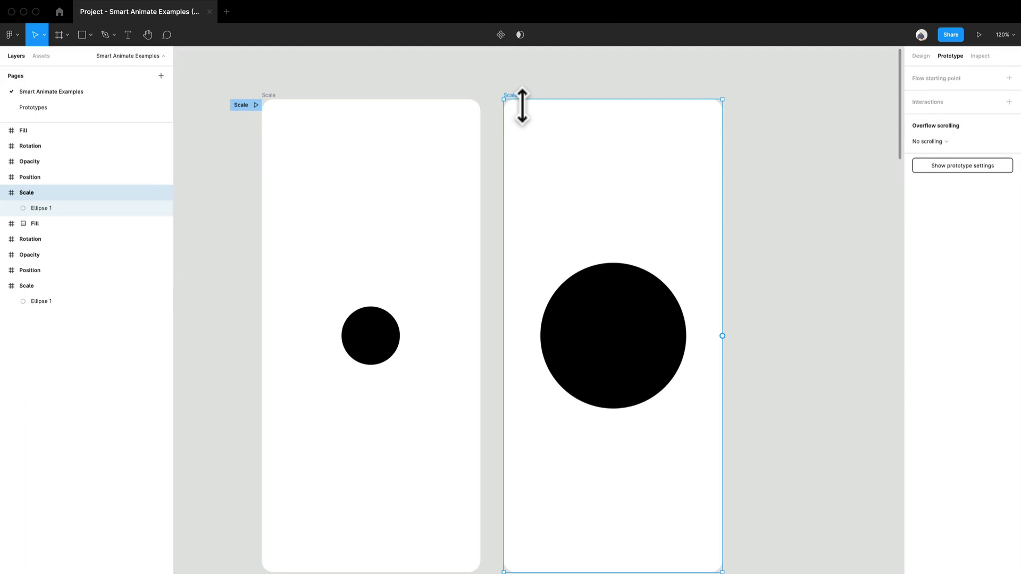
left_click(388, 343)
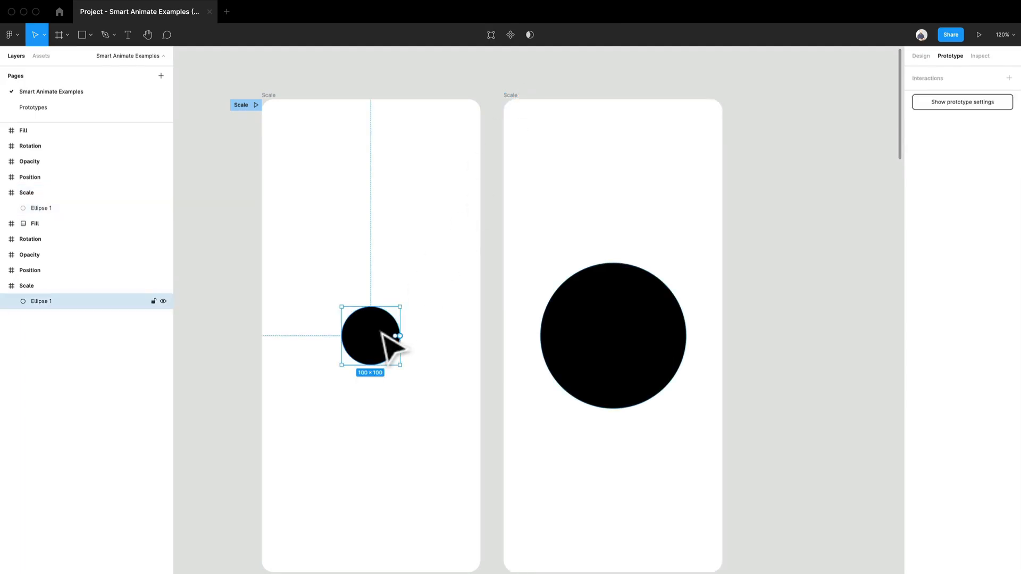
left_click(555, 352)
left_click(373, 335)
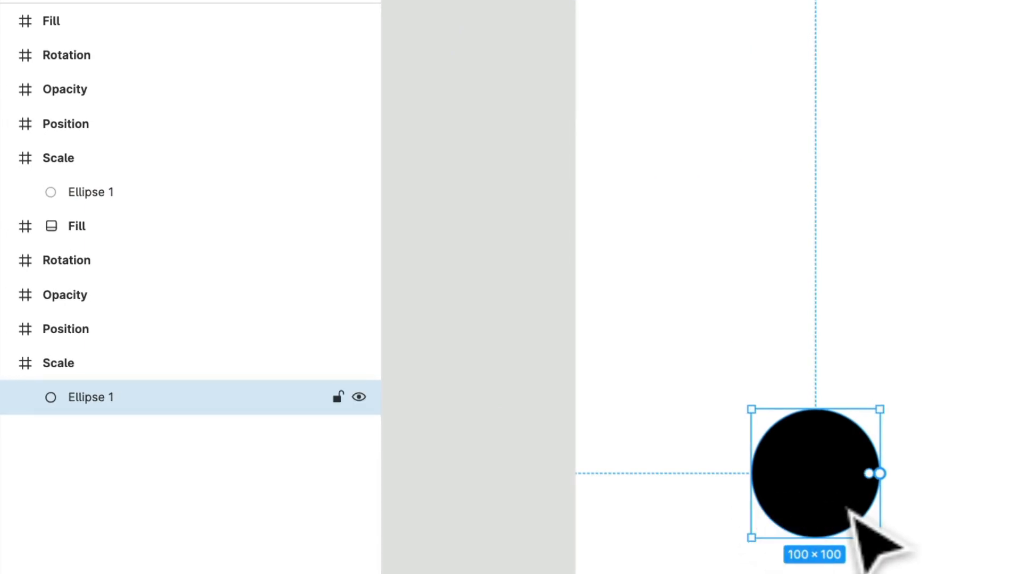
left_click(786, 367)
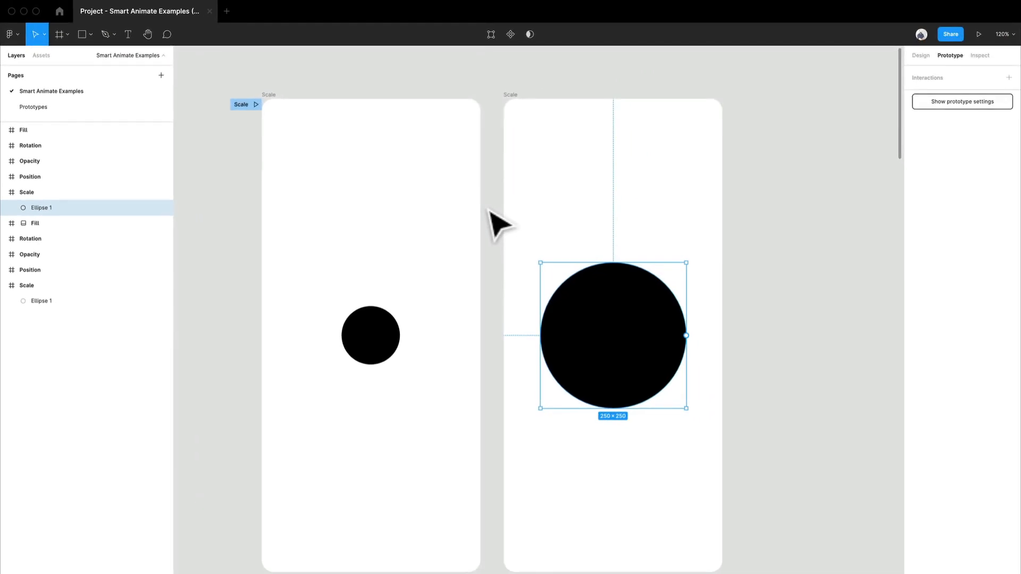
left_click(490, 212)
left_click(394, 335)
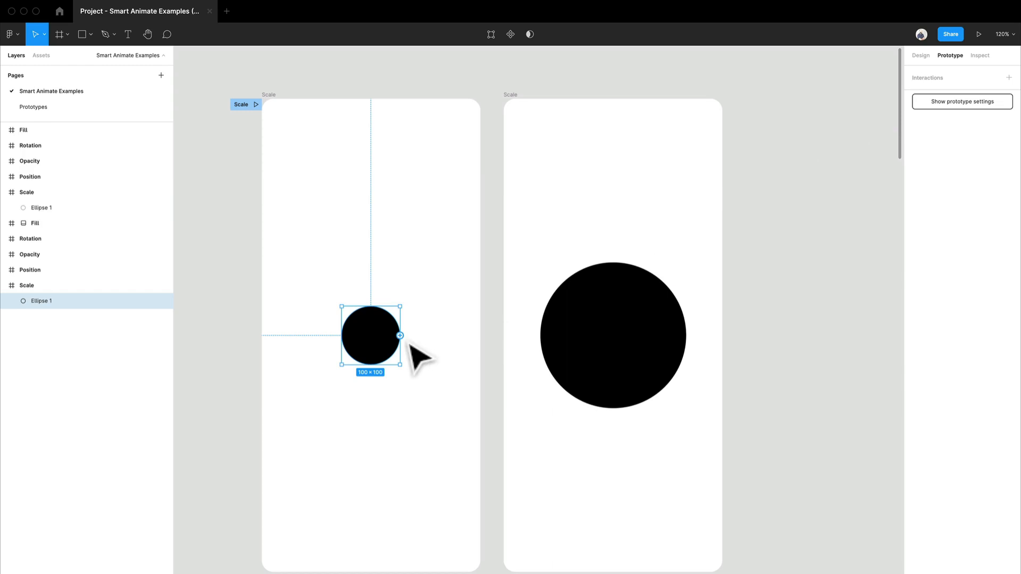
Link the small circle to the right Scale frame with an On click, Navigate to Scale interaction
scroll(413, 323, "up", 10)
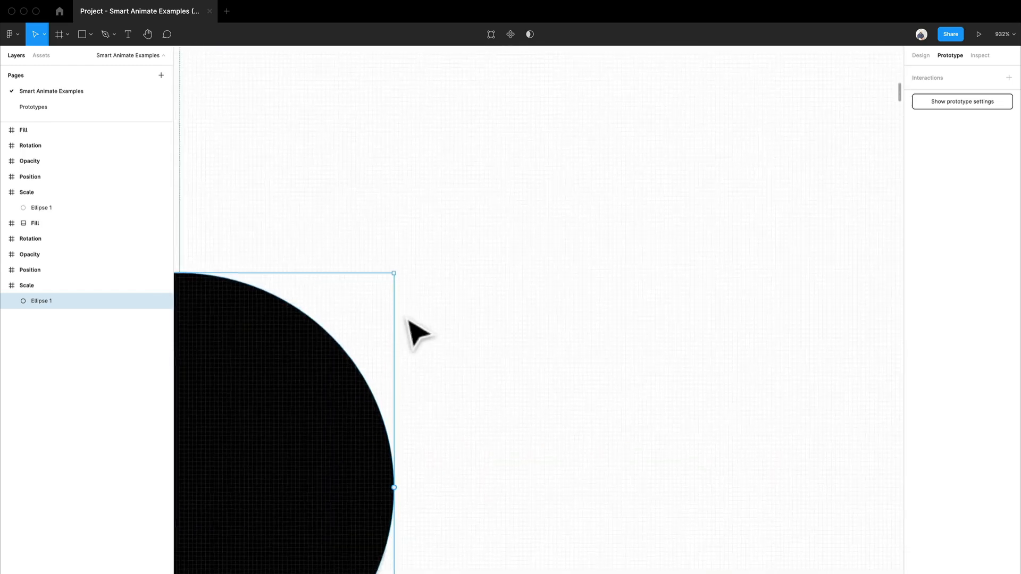
scroll(409, 321, "down", 3)
left_click_drag(442, 385, 576, 256)
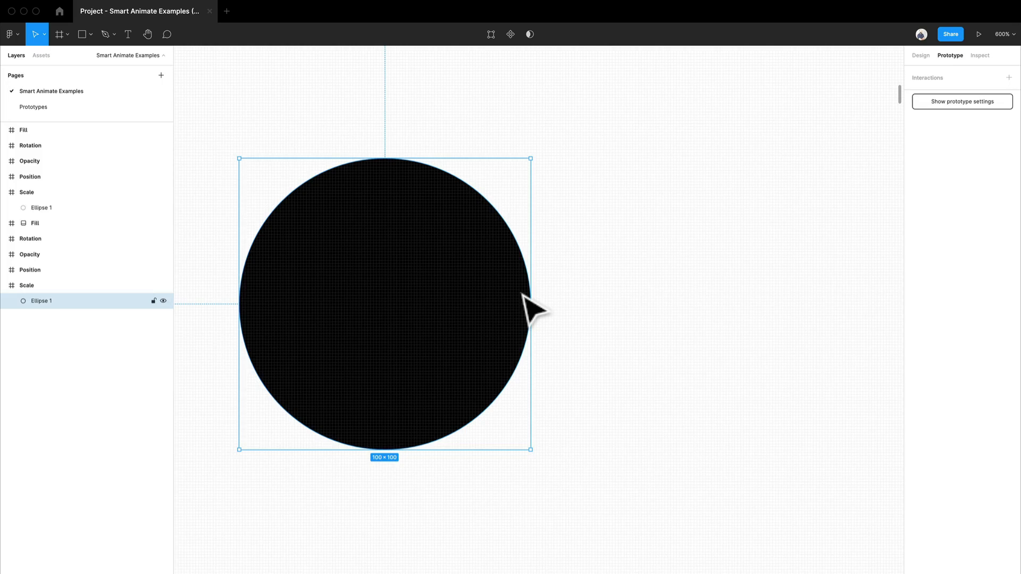
scroll(523, 295, "down", 1)
scroll(523, 297, "up", 2)
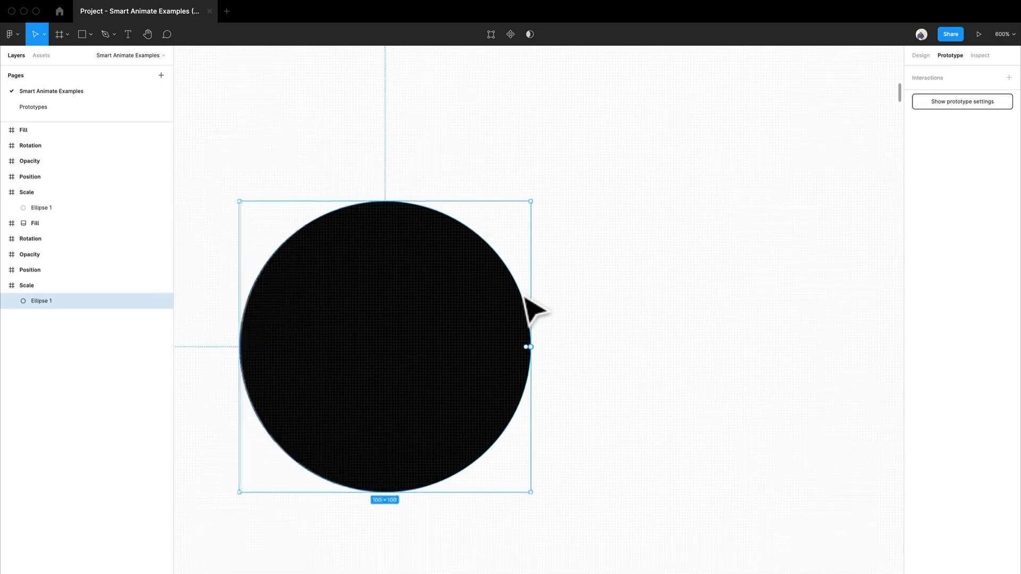
scroll(524, 297, "down", 3)
scroll(526, 298, "up", 3)
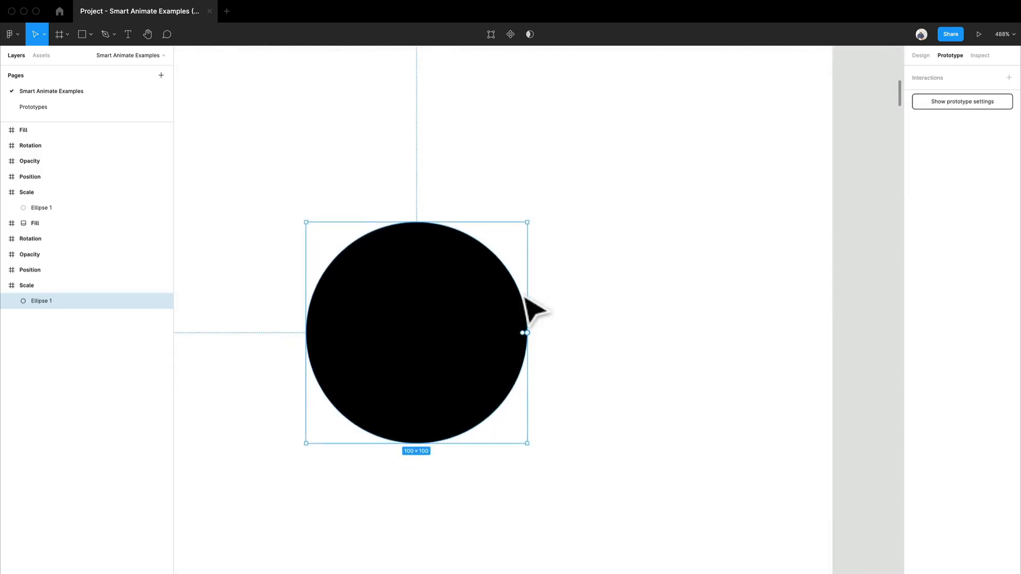
scroll(528, 308, "down", 2)
scroll(628, 382, "down", 3)
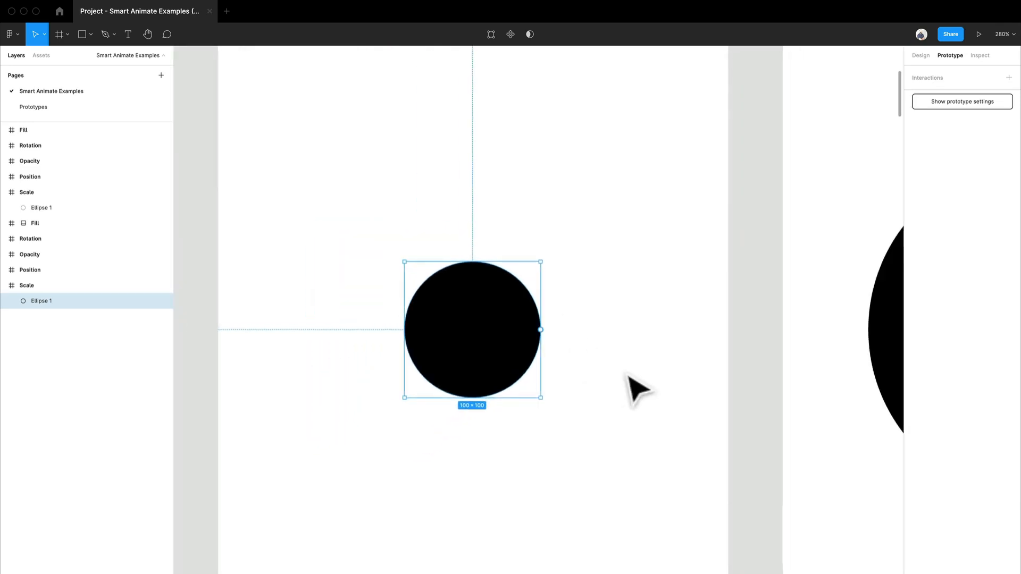
left_click_drag(633, 387, 471, 407)
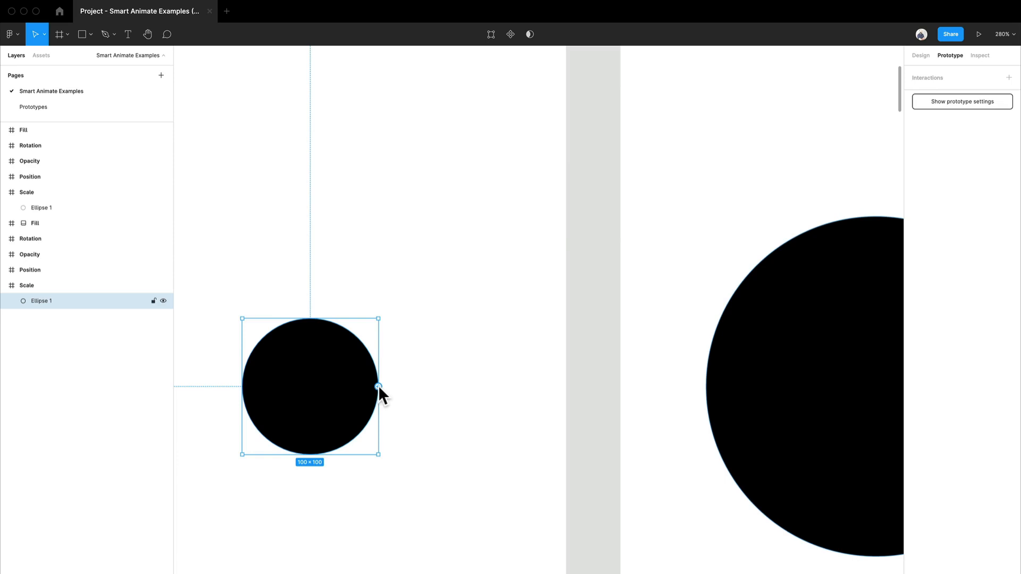
left_click_drag(378, 386, 561, 366)
scroll(657, 345, "down", 5)
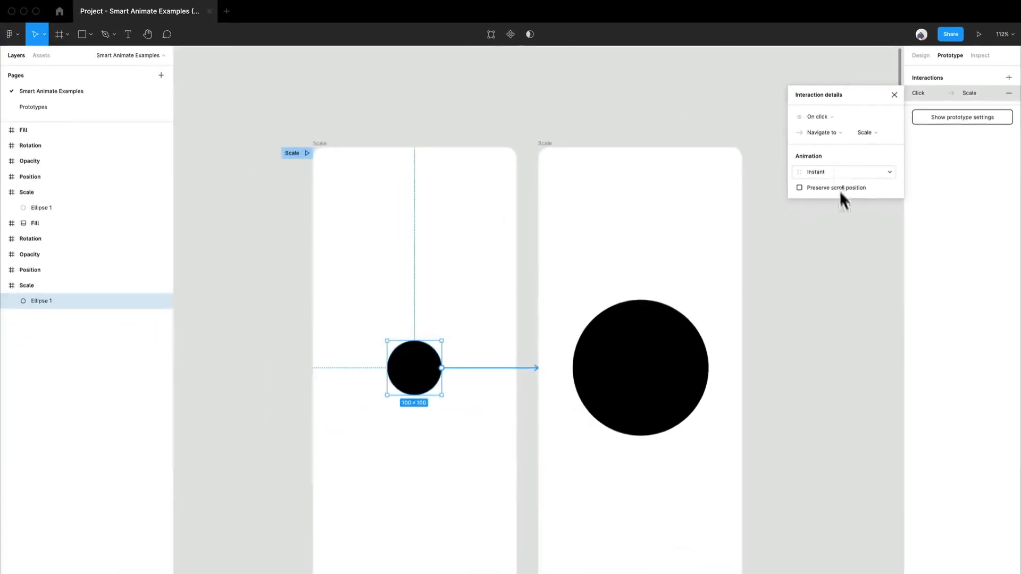
left_click(839, 212)
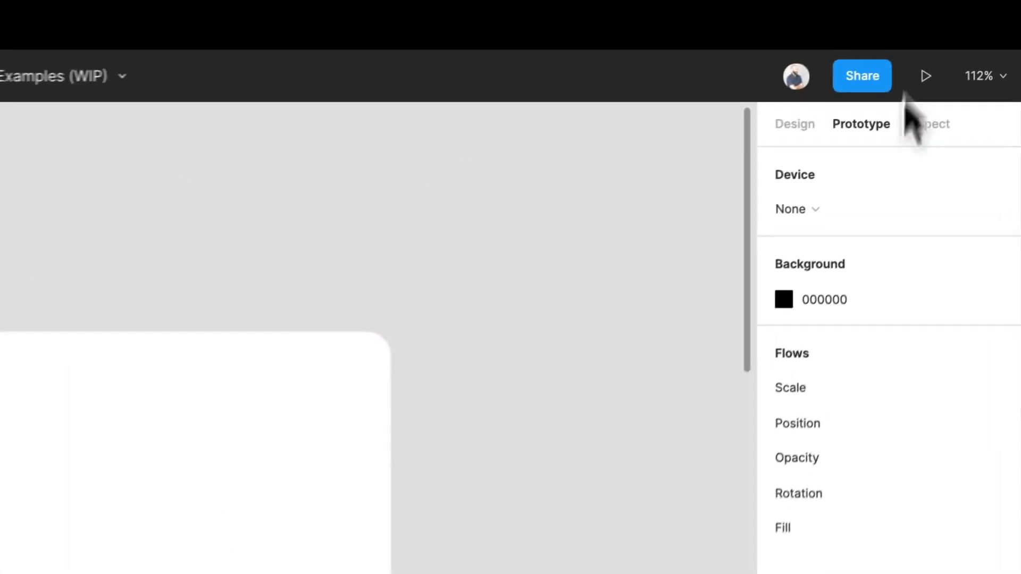
Present the prototype and tap the circle to test the transition, then return to the editor
left_click(929, 76)
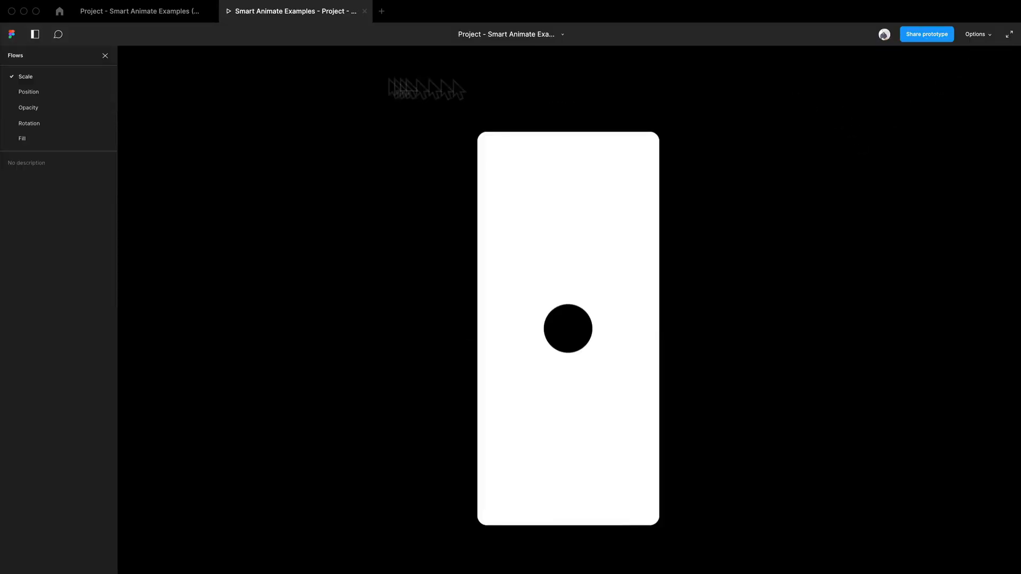
left_click(576, 341)
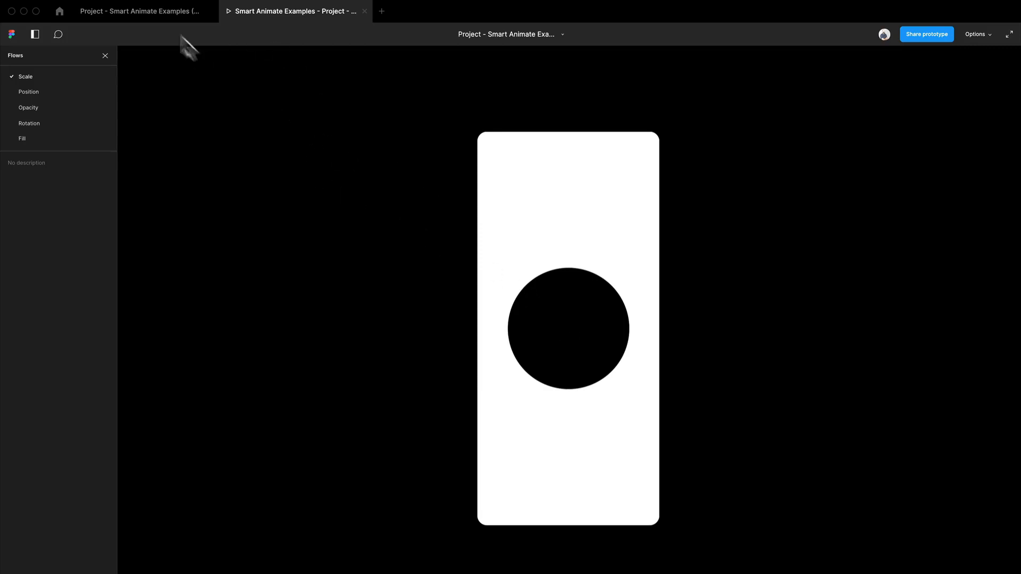
left_click(170, 16)
Link the large circle in the right frame back to the left Scale frame with an On click interaction
left_click(631, 351)
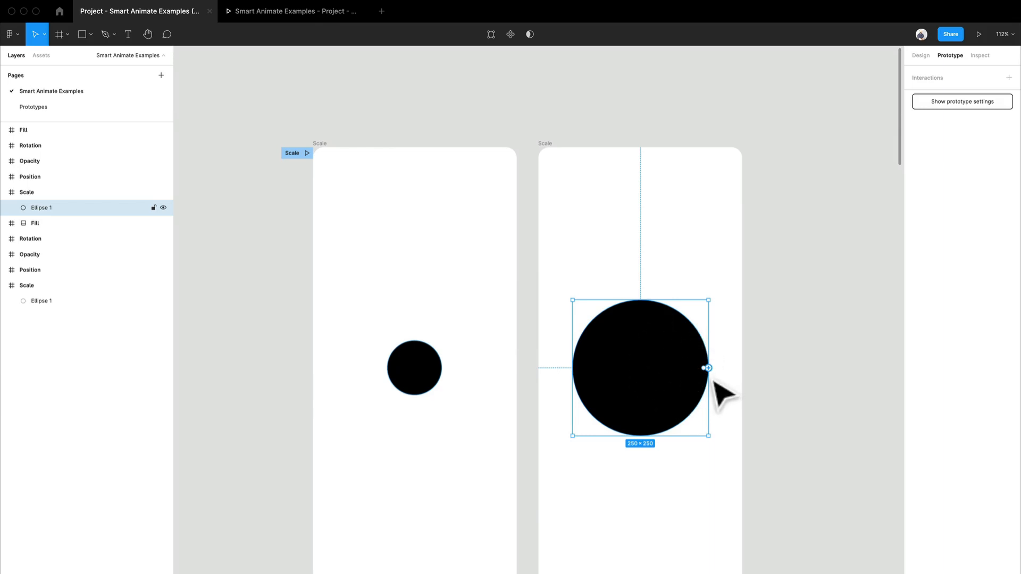
left_click_drag(711, 372, 472, 375)
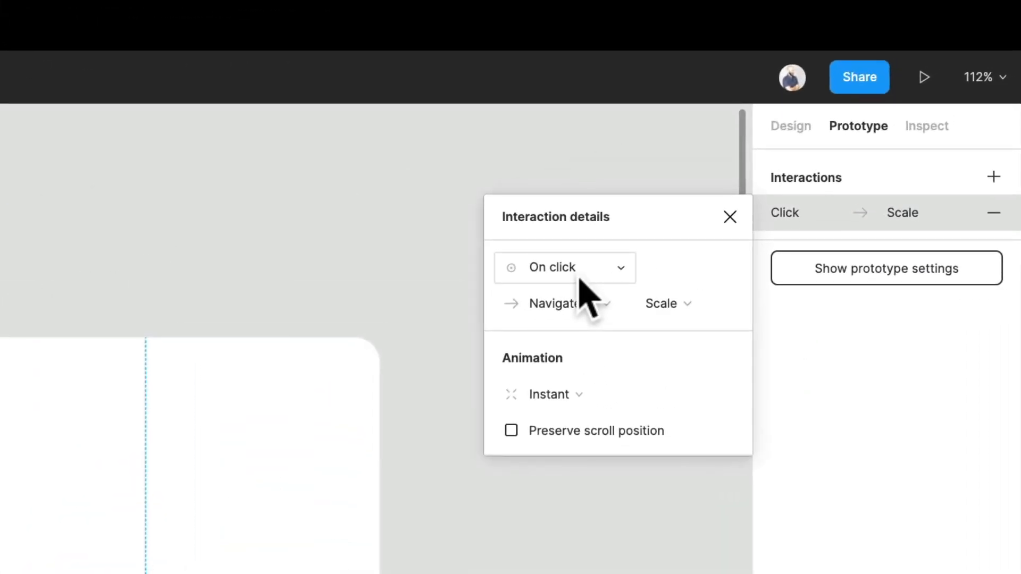
left_click(580, 279)
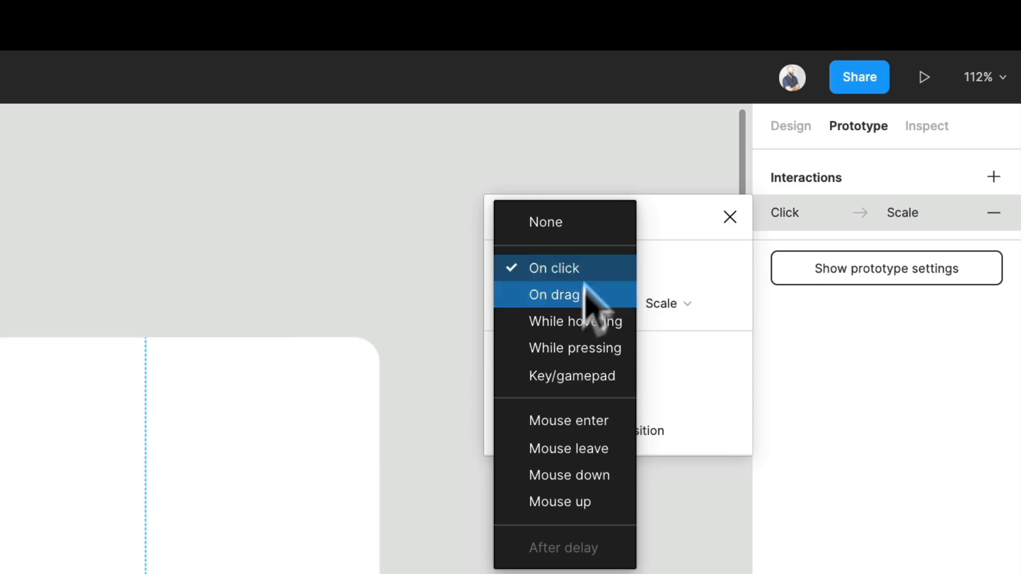
left_click(597, 278)
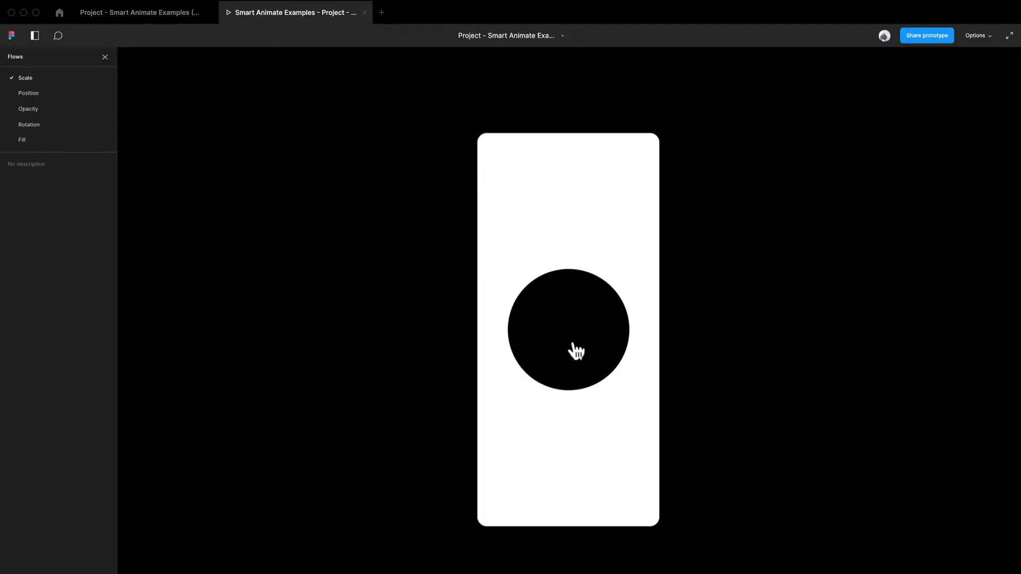
Test the prototype by tapping the circle to switch between the small and large states, then return to the editor
left_click(540, 357)
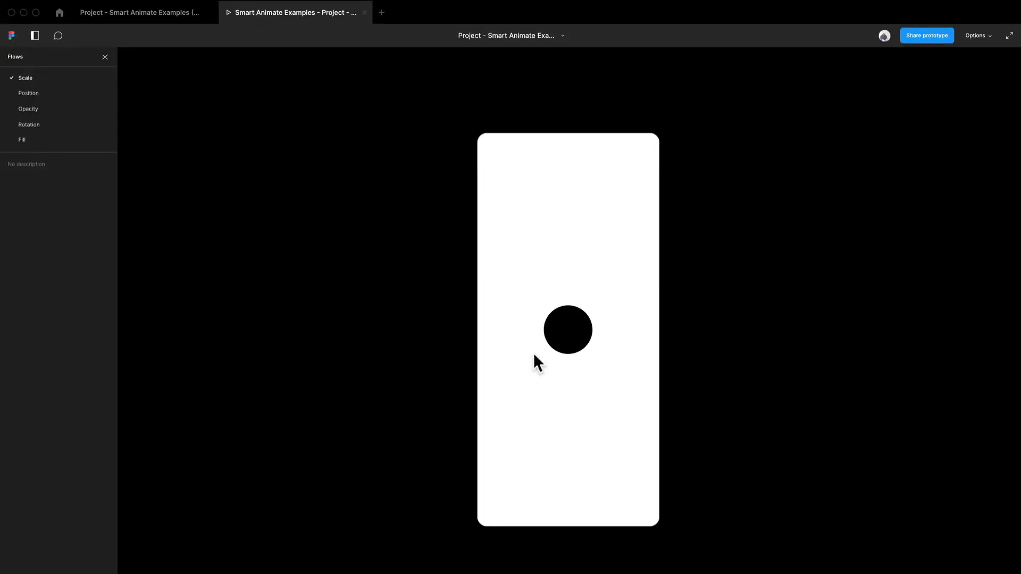
left_click(571, 347)
left_click(571, 346)
left_click(572, 345)
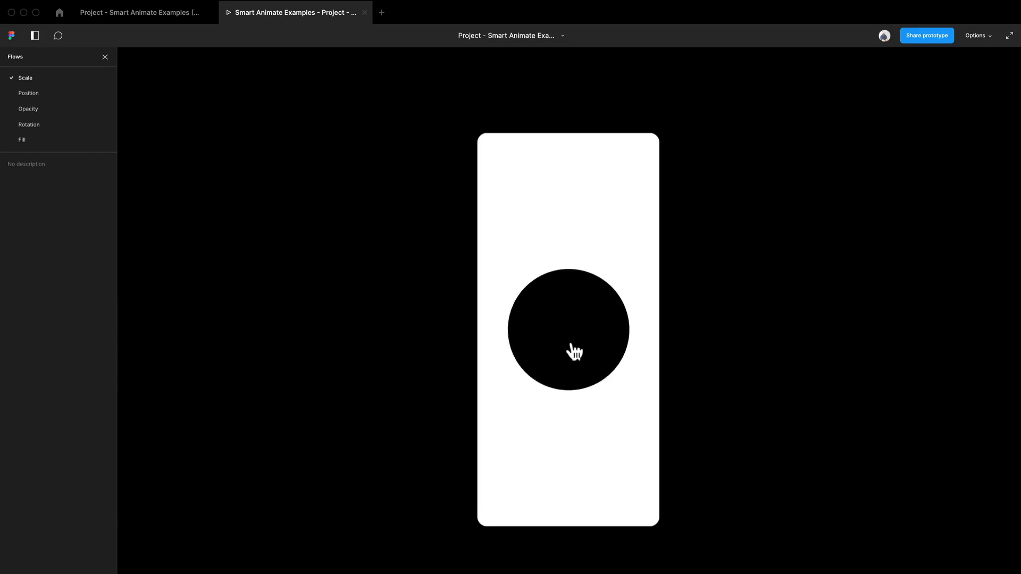
left_click(572, 351)
left_click(184, 11)
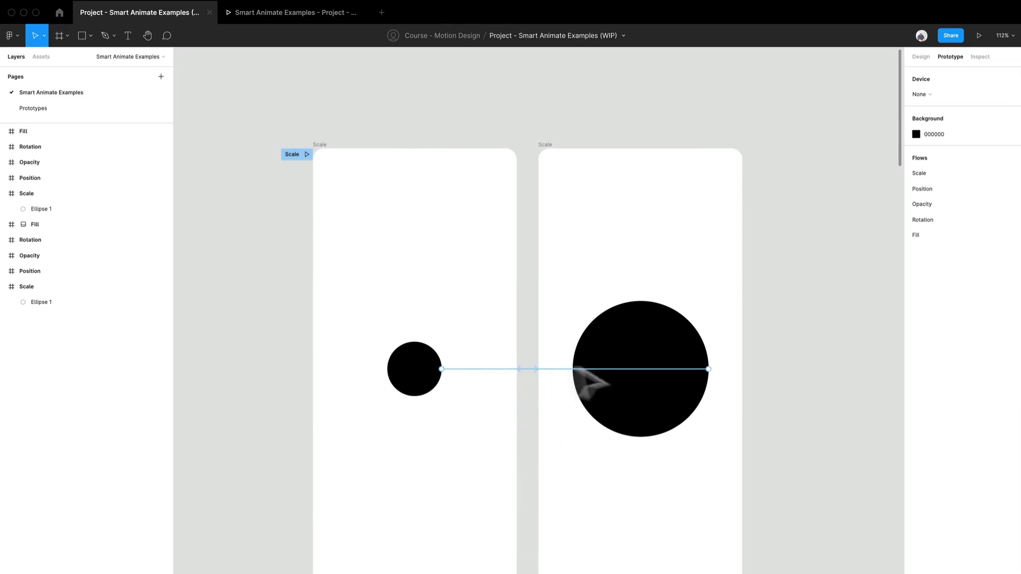
Set the small circle's interaction animation to Dissolve
scroll(525, 409, "up", 1)
scroll(528, 412, "up", 5)
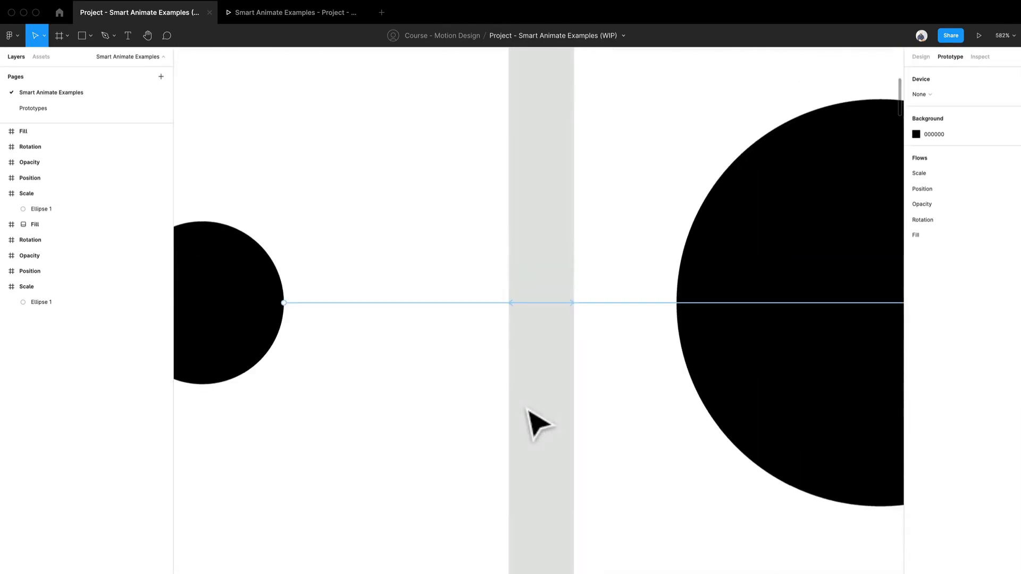
left_click(664, 313)
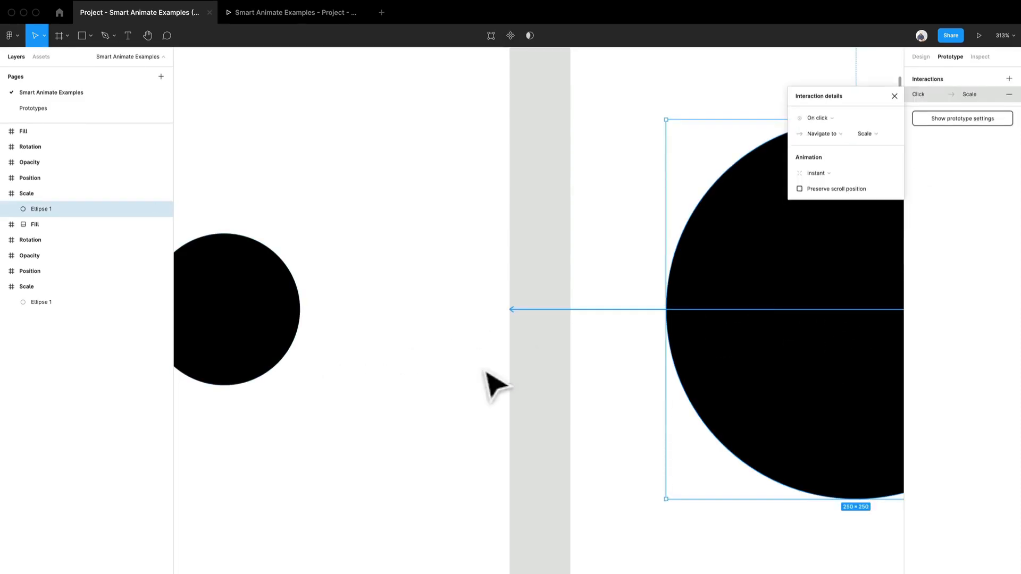
left_click(540, 367)
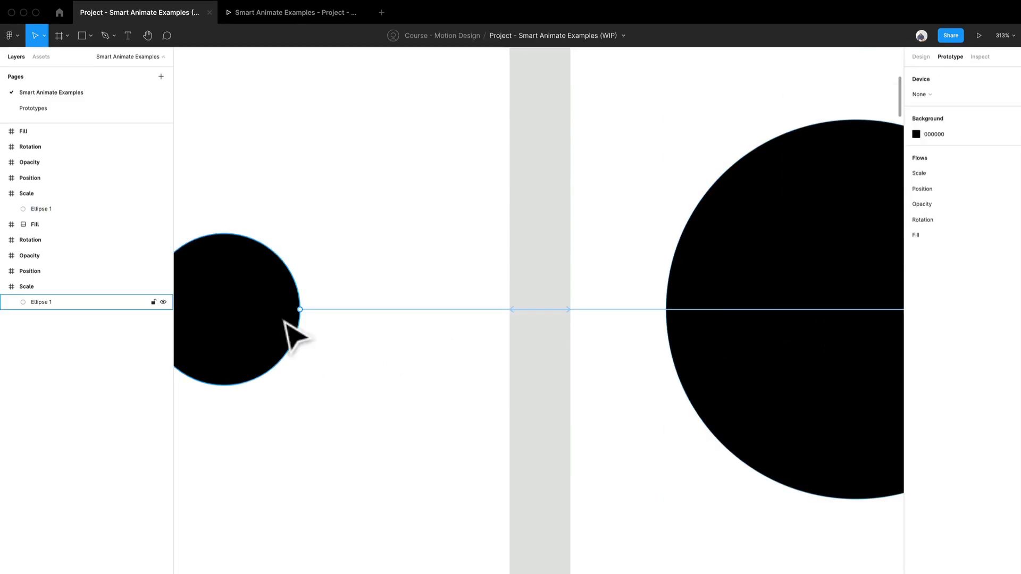
left_click(376, 313)
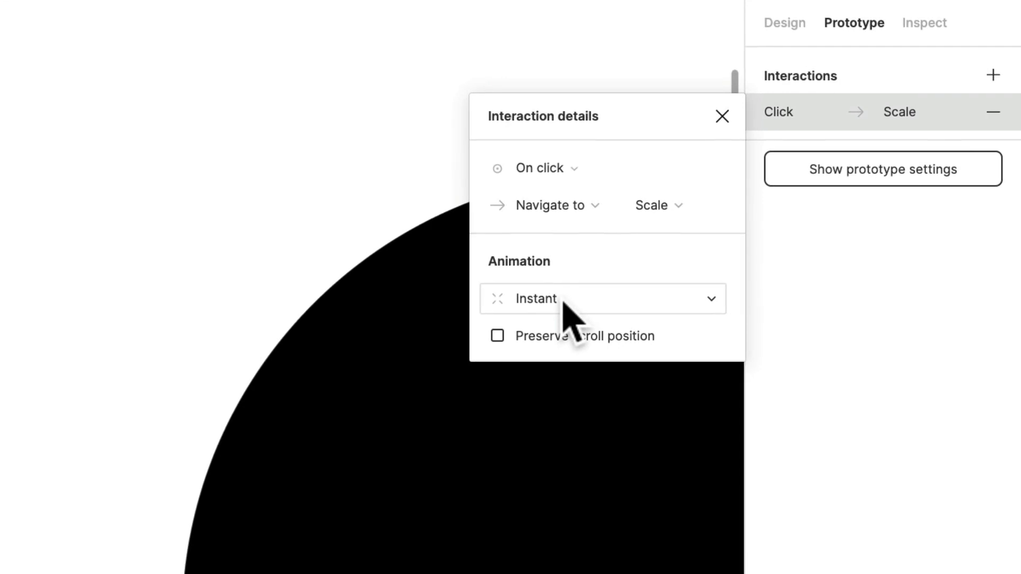
left_click(564, 305)
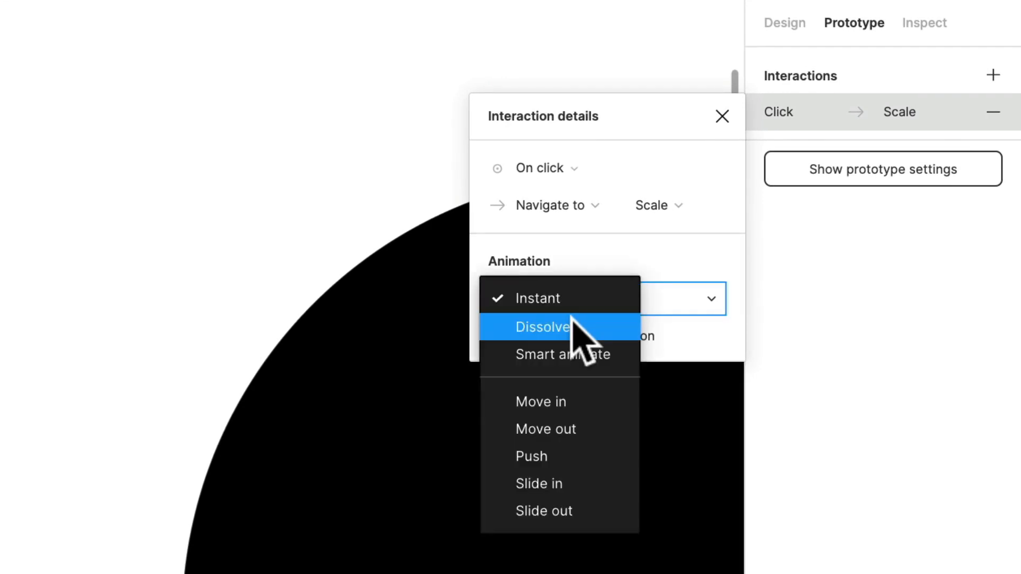
left_click(572, 326)
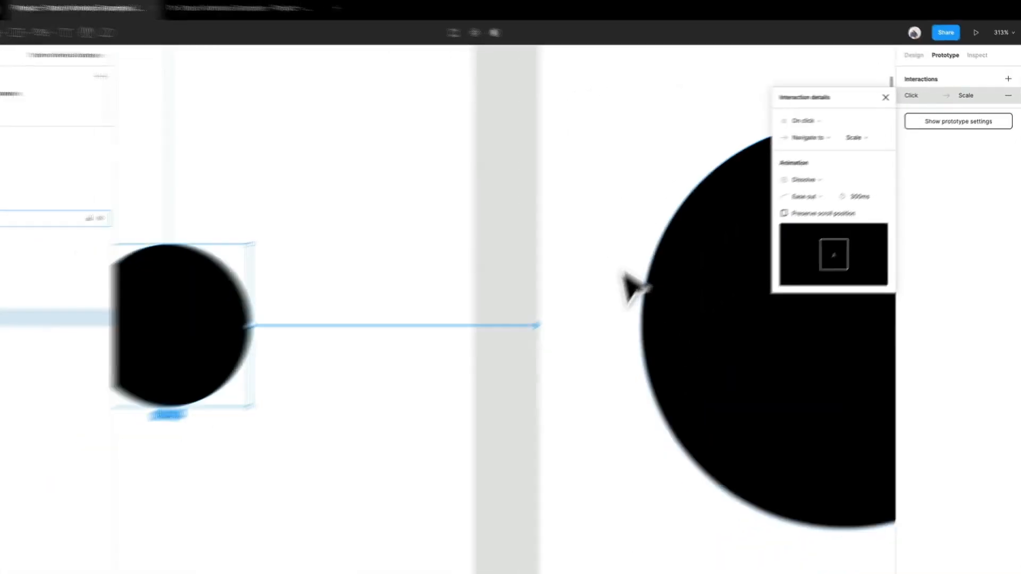
Present the prototype and tap the circle to preview the Dissolve transition, then return to the editor
left_click(314, 15)
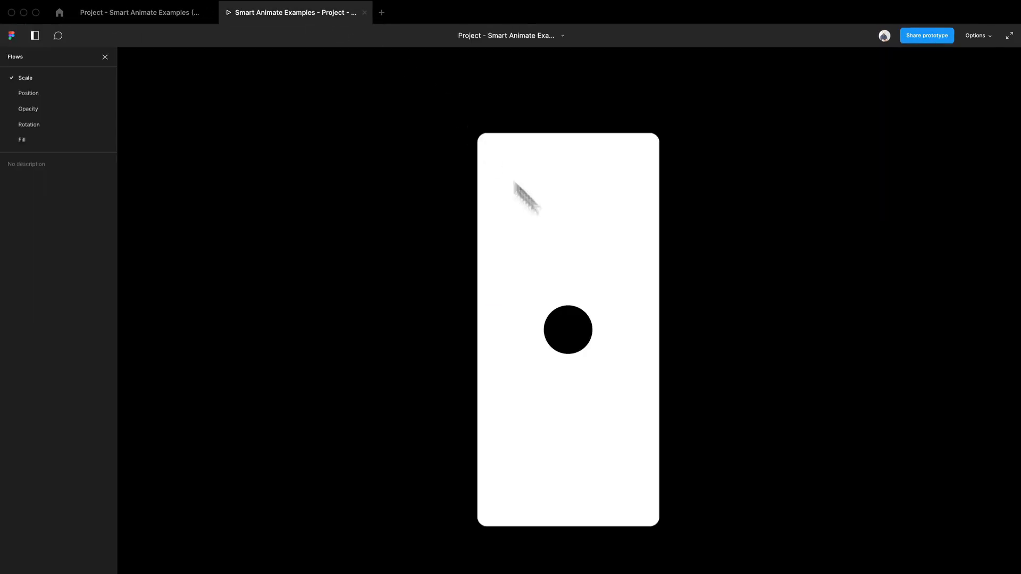
left_click(577, 332)
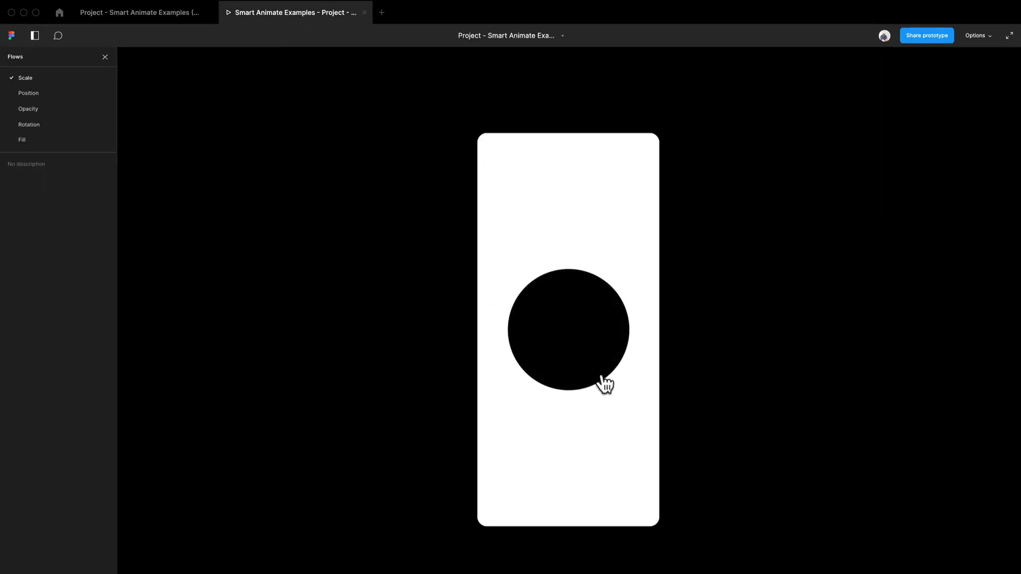
left_click(146, 9)
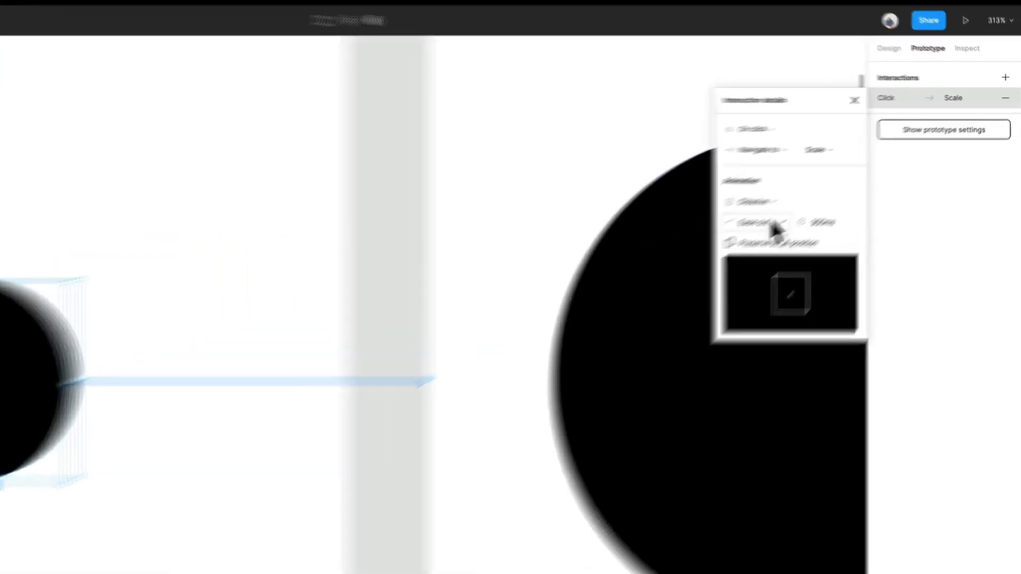
Set the small circle's Dissolve transition to Ease out with a duration of 1000ms
left_click(834, 189)
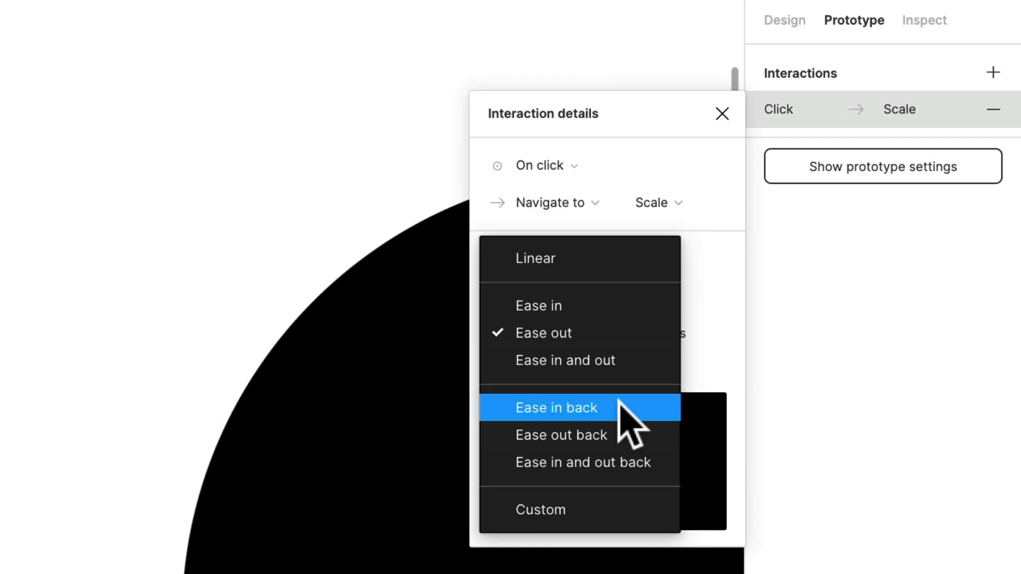
left_click(572, 334)
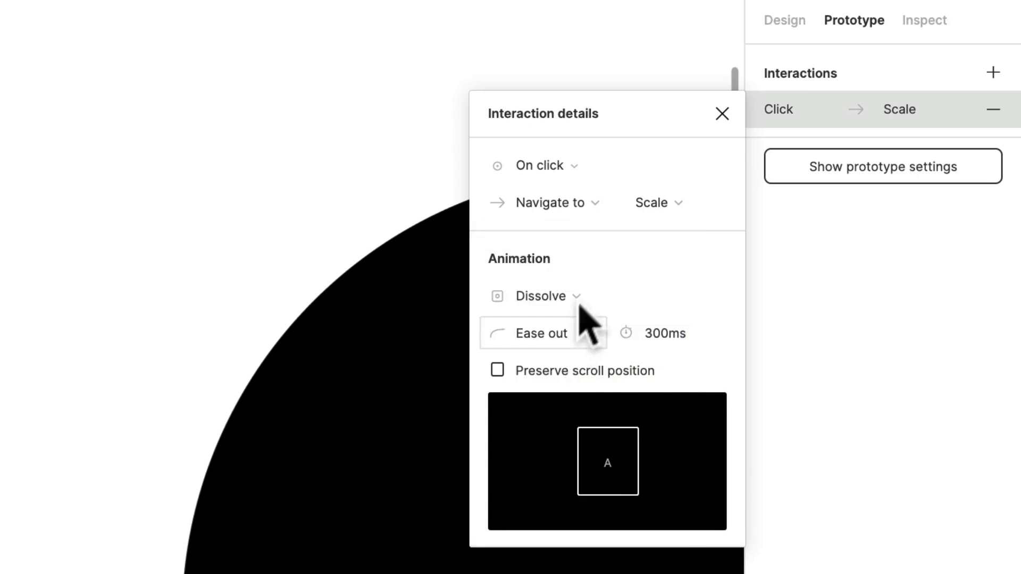
left_click(671, 339)
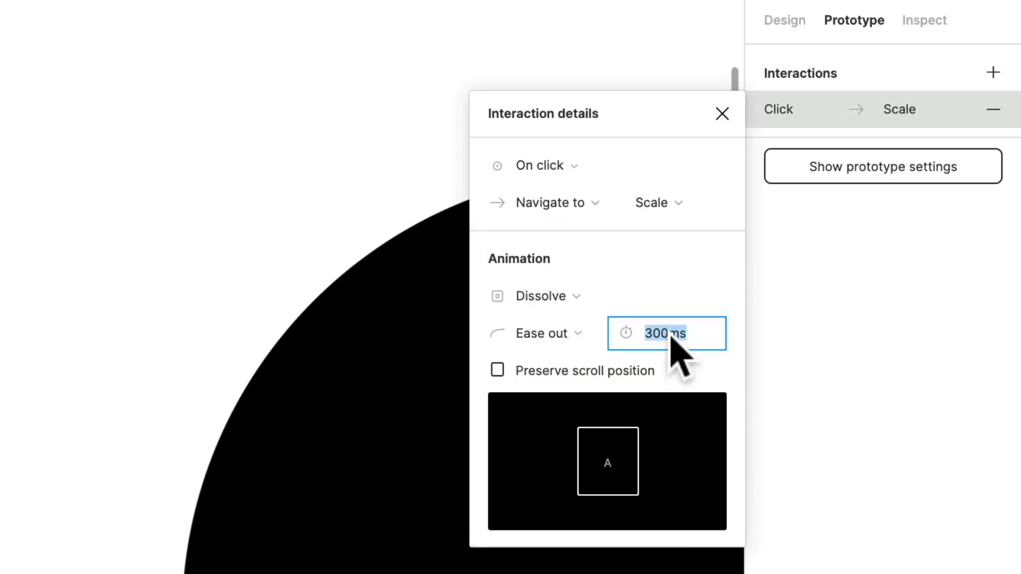
type("4")
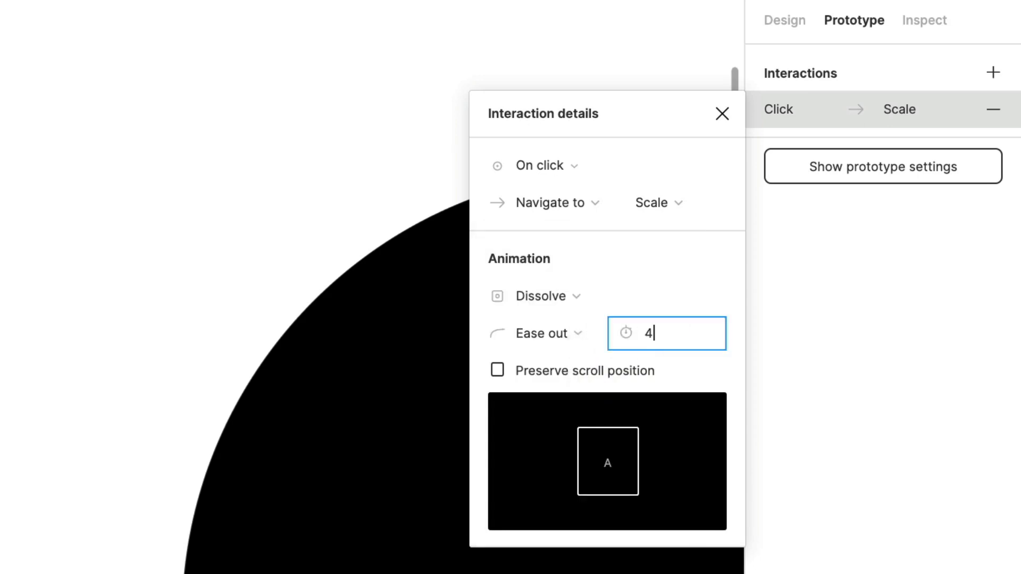
key("BackSpace")
type("1000ms")
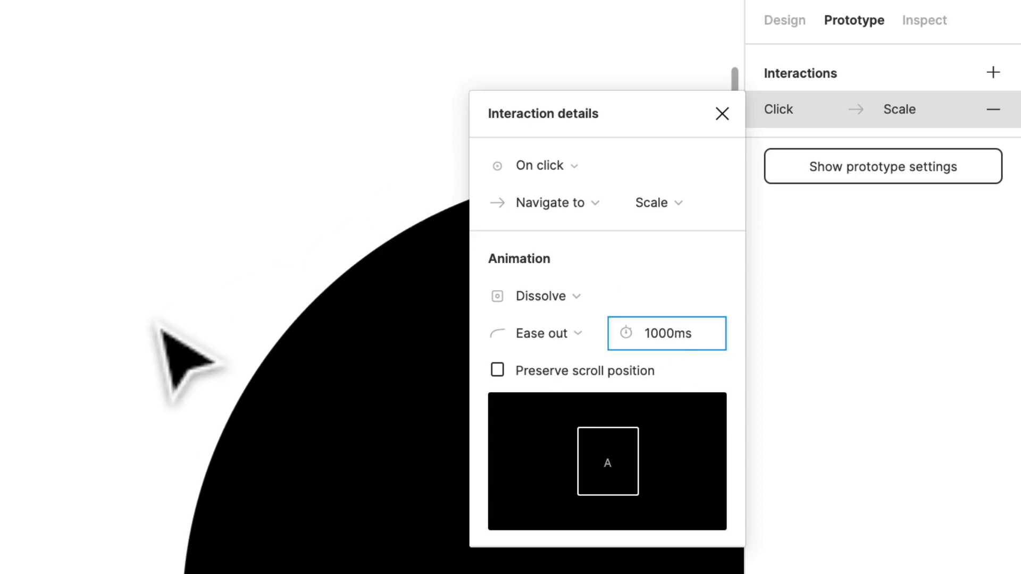
left_click(162, 330)
Preview the slower transition in the prototype by tapping the circle, then return to the editor
left_click(244, 16)
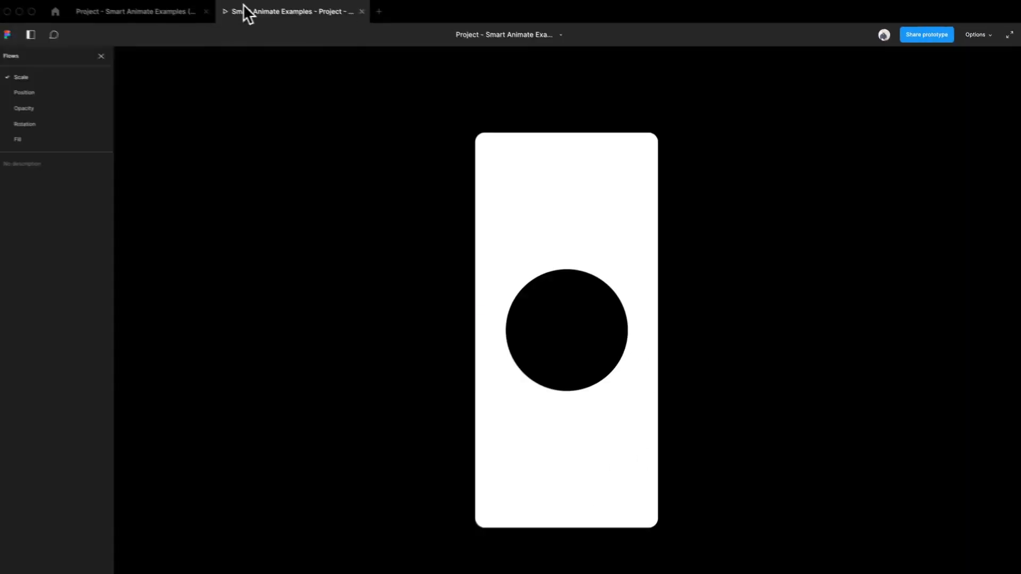
left_click(567, 350)
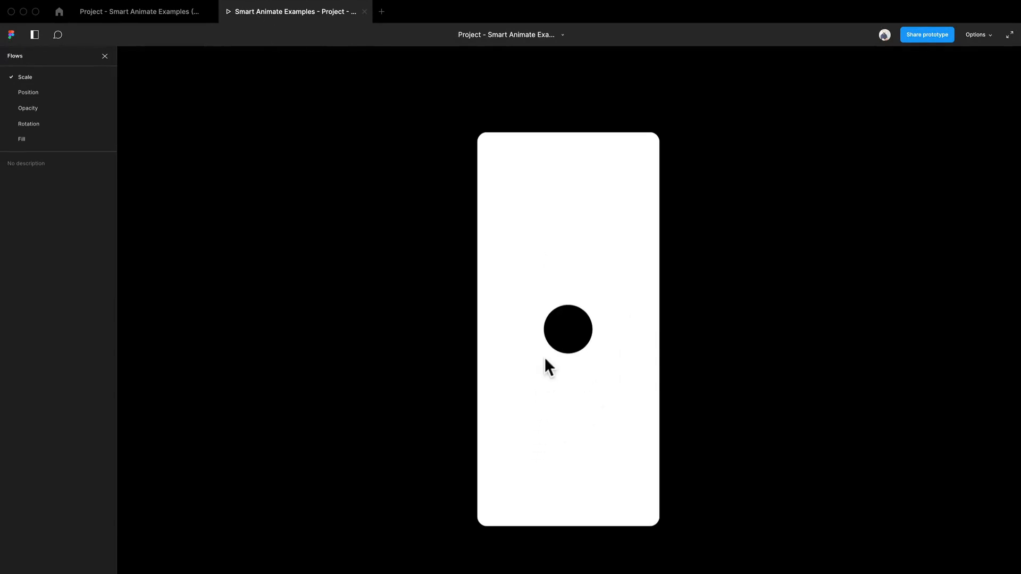
left_click(570, 341)
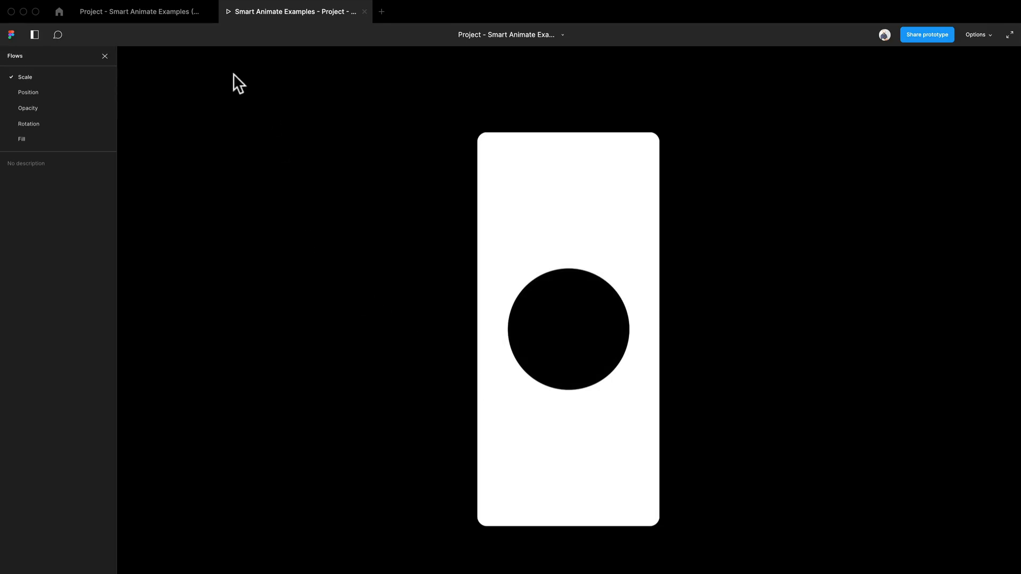
left_click(171, 17)
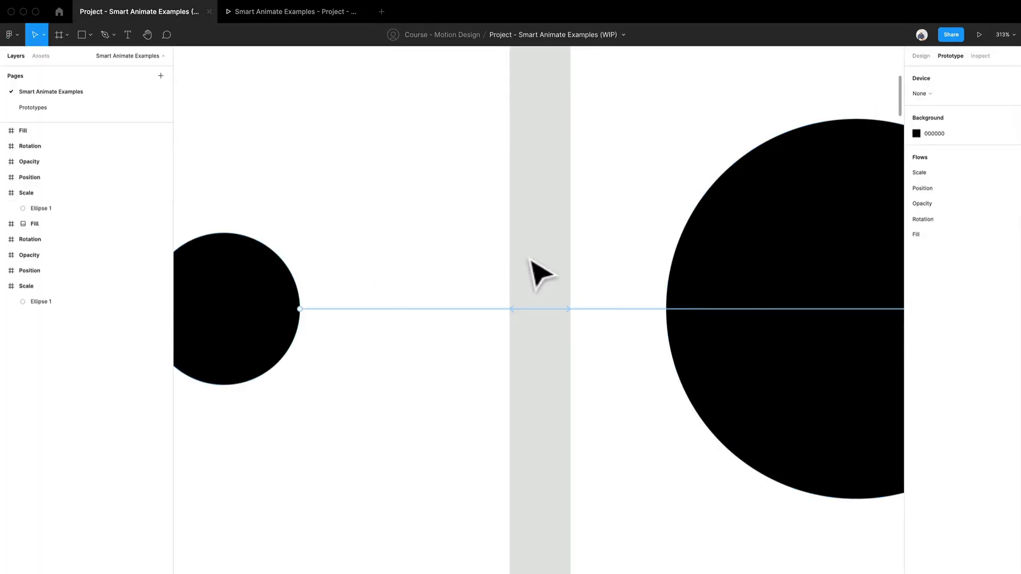
Change the small circle's interaction animation to Smart animate
left_click(405, 309)
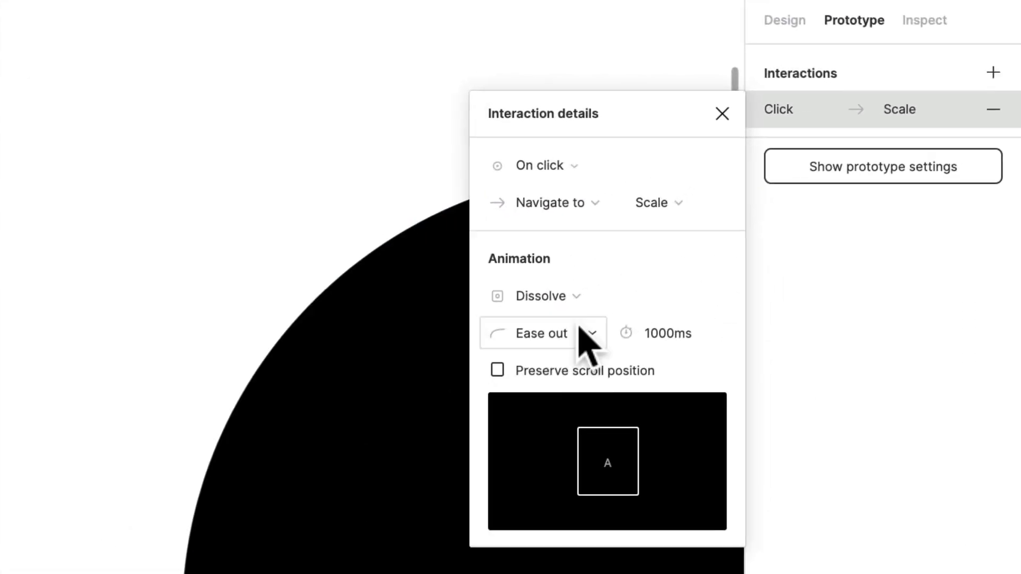
left_click(829, 173)
left_click(570, 324)
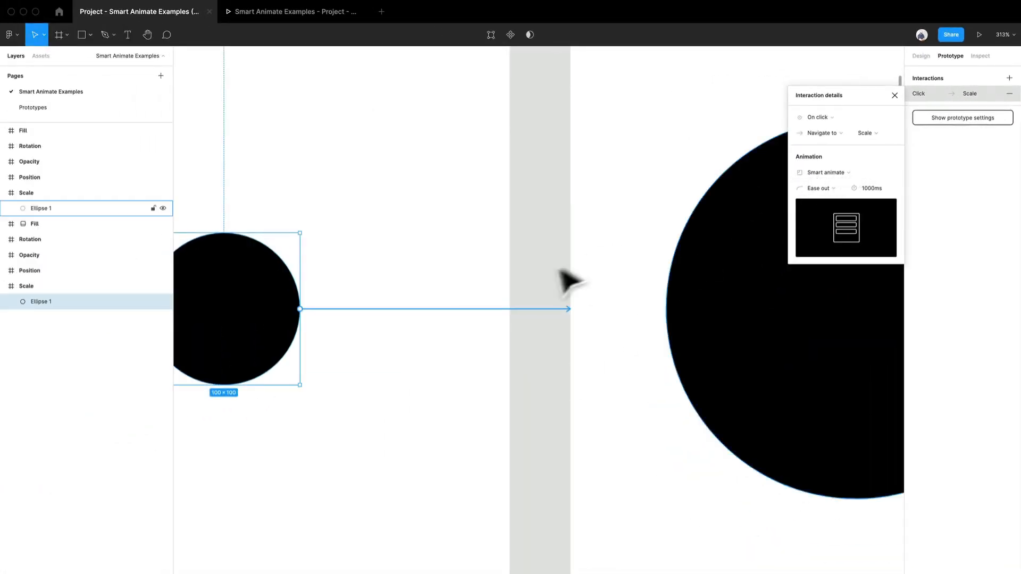
left_click(530, 387)
Set the large circle's interaction animation to Smart animate with a duration of 1000ms
left_click(763, 312)
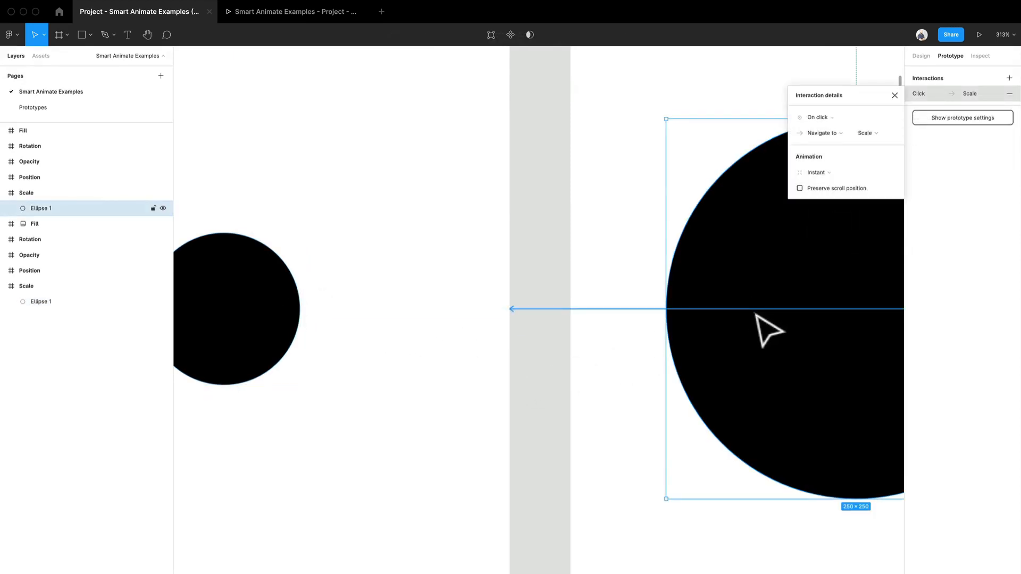
scroll(768, 330, "right", 5)
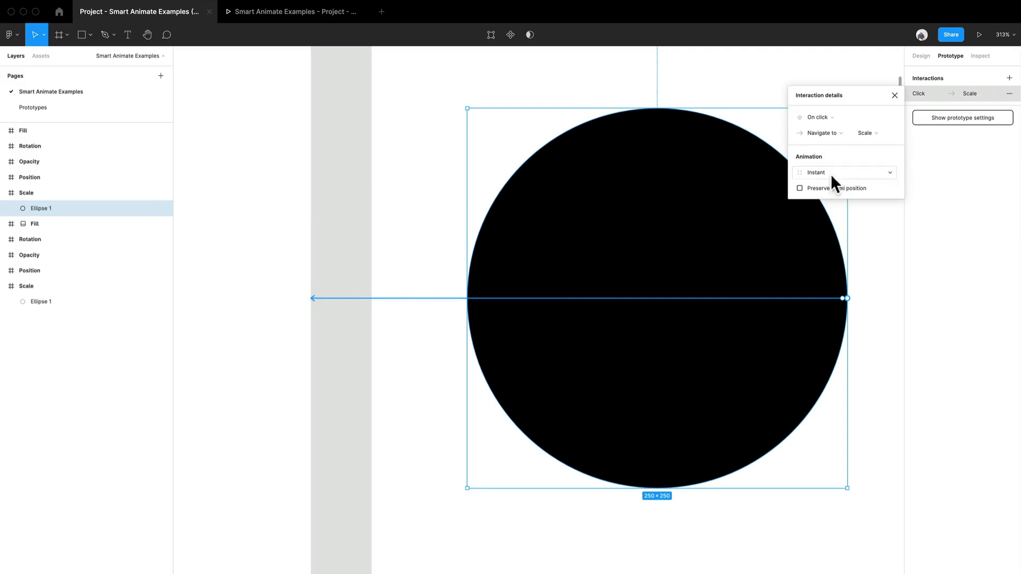
left_click(830, 174)
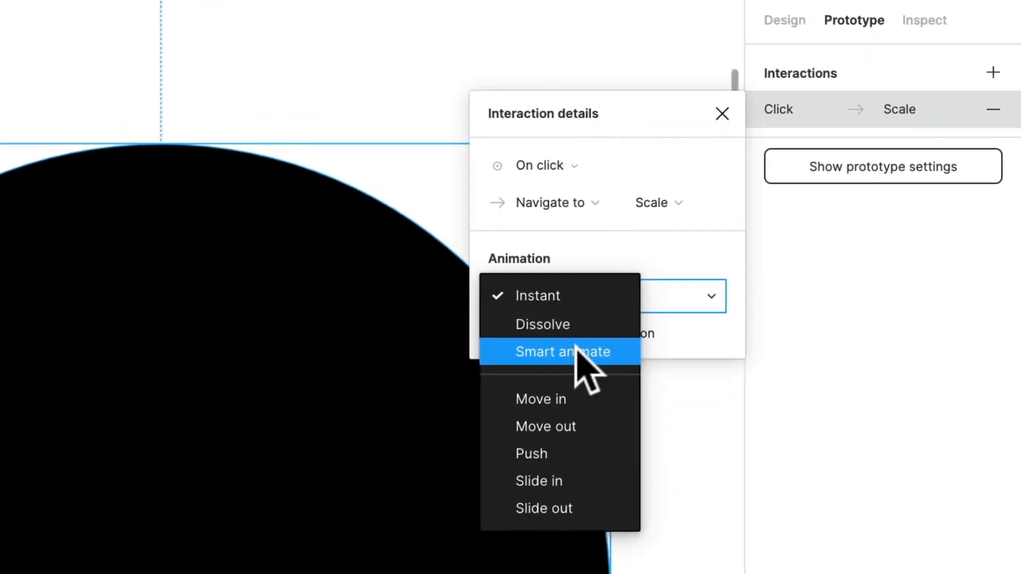
left_click(576, 348)
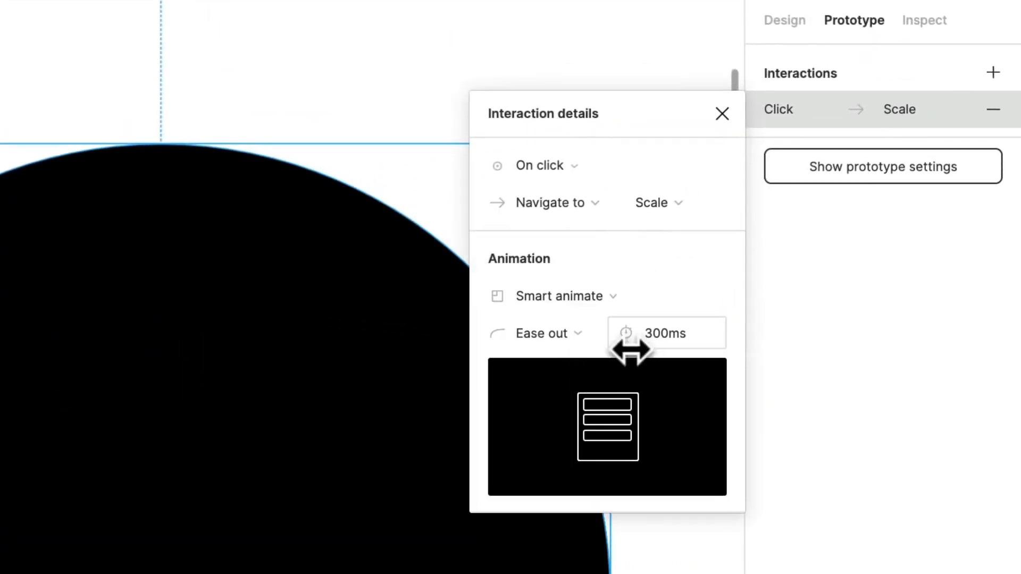
left_click(685, 330)
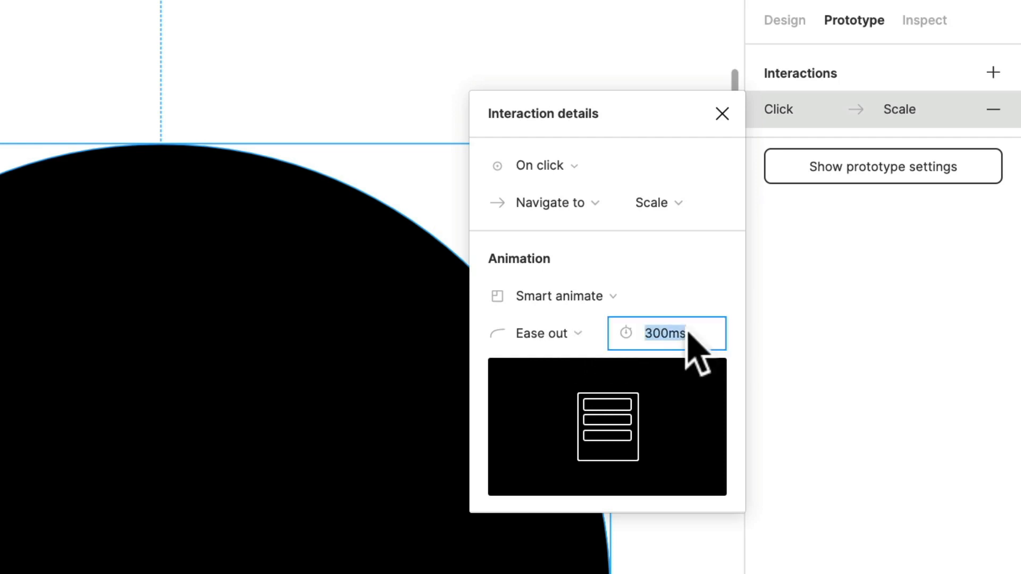
type("1000")
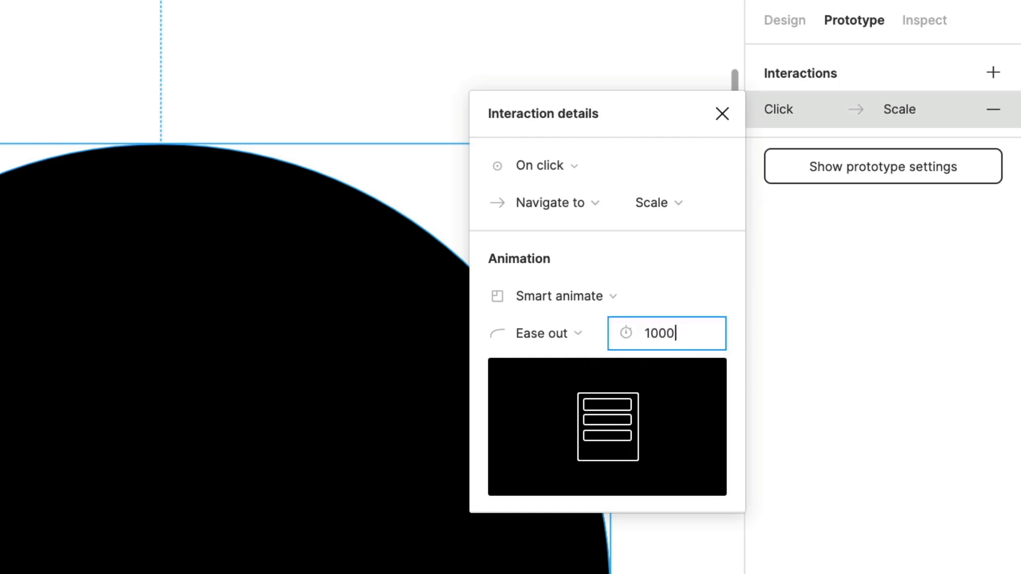
type("ms")
key("Return")
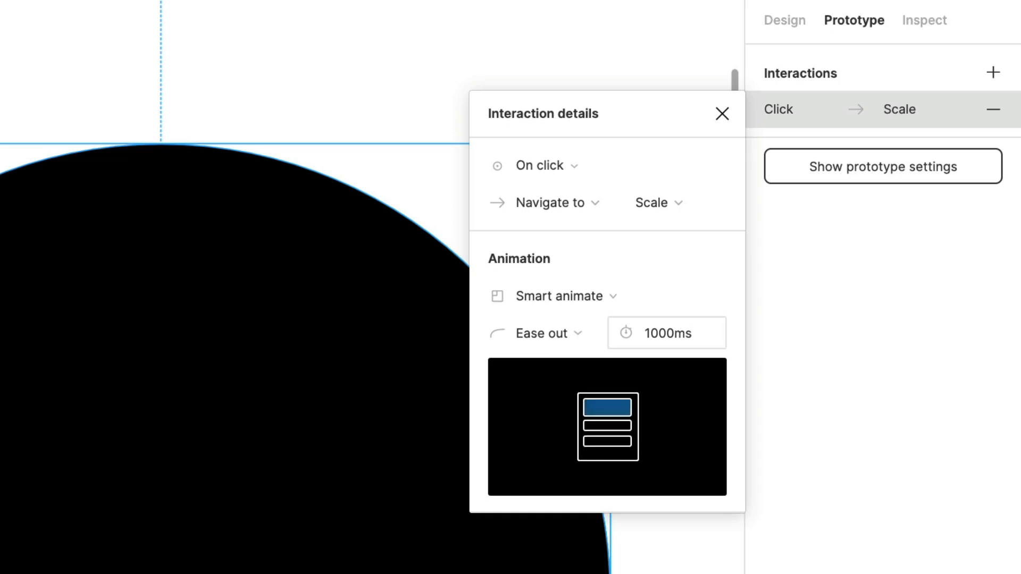
key("Escape")
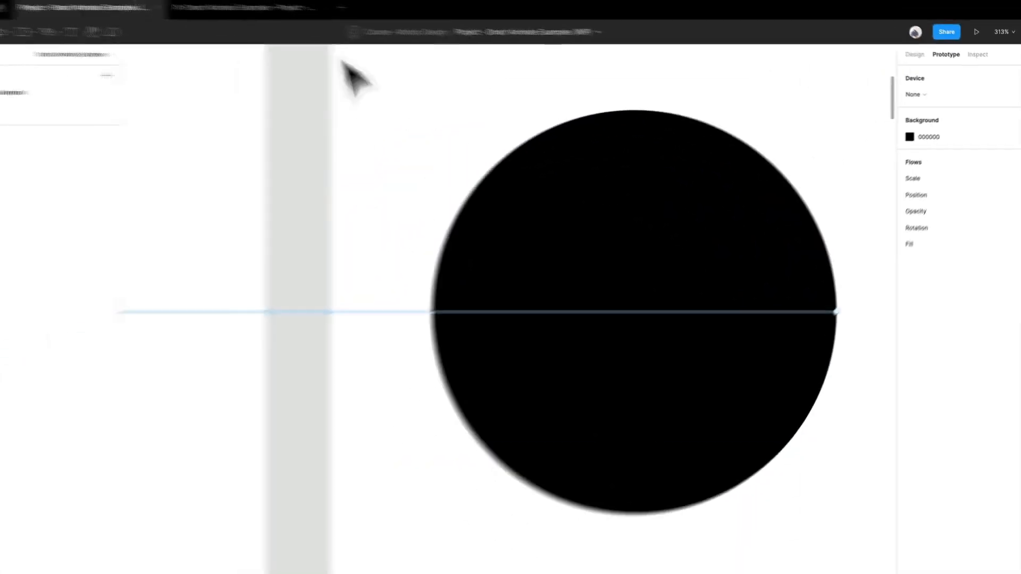
Present the prototype and tap the circle repeatedly to test the Smart animate scaling in both directions
left_click(331, 10)
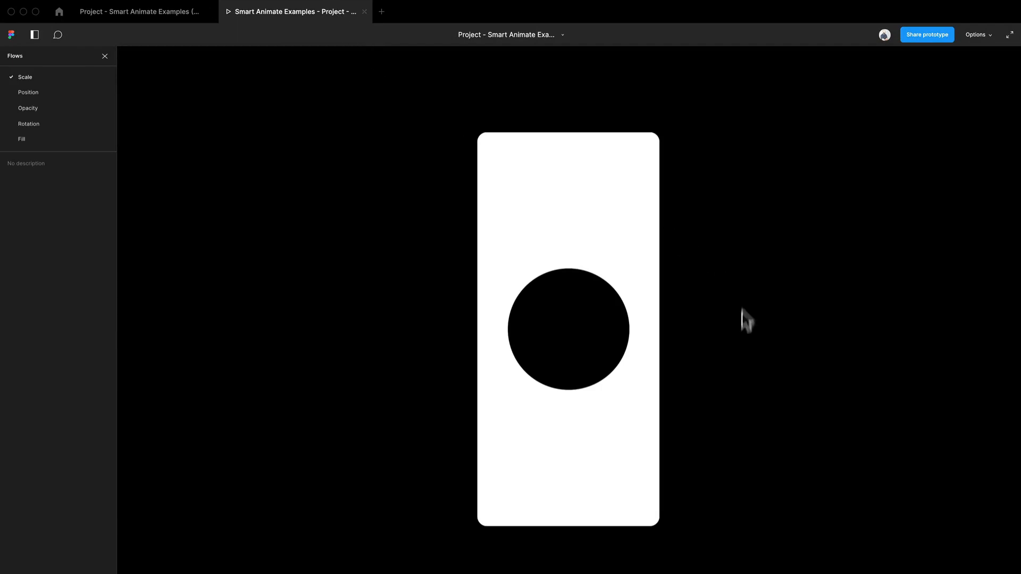
left_click(553, 350)
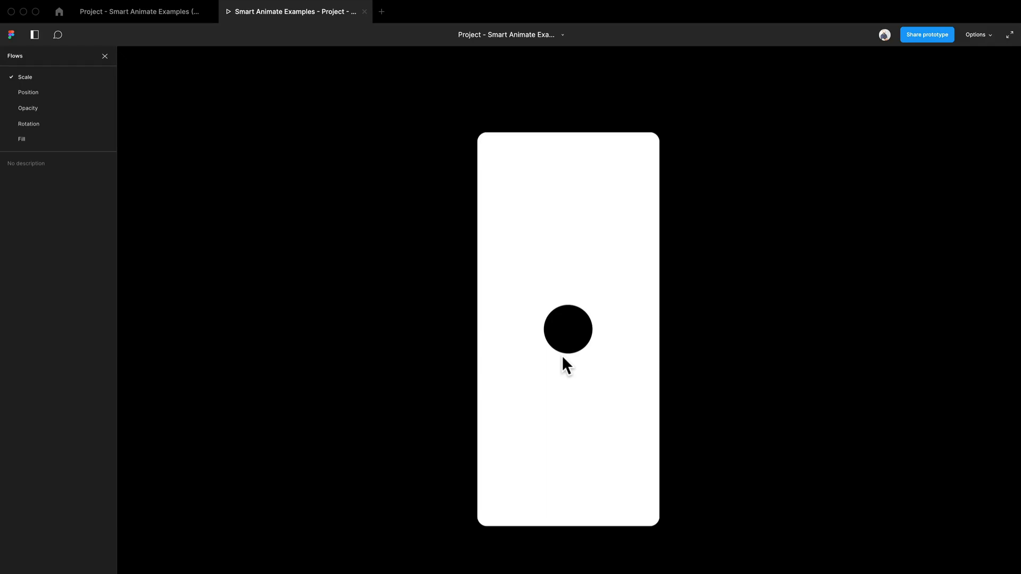
left_click(567, 352)
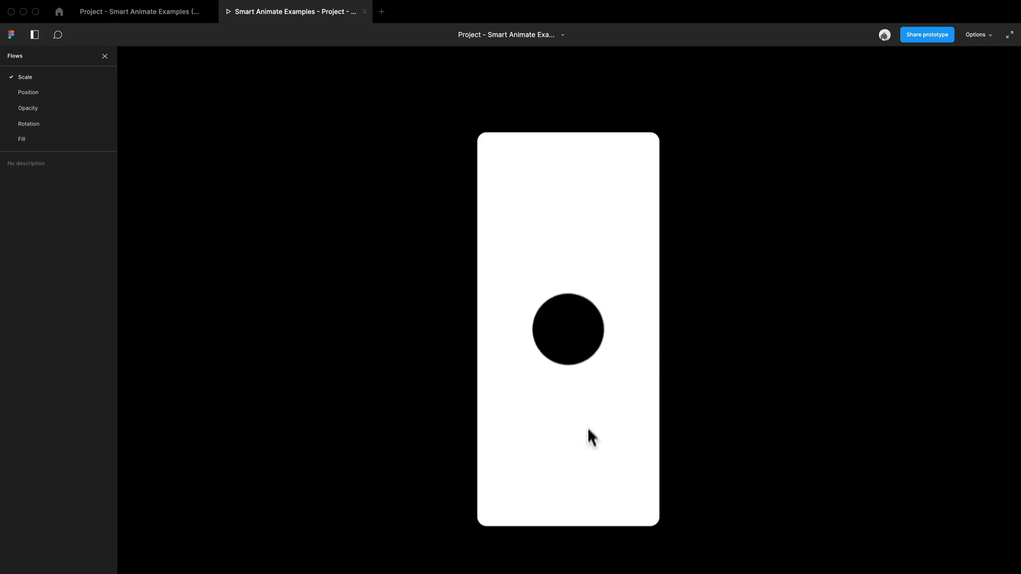
left_click(599, 336)
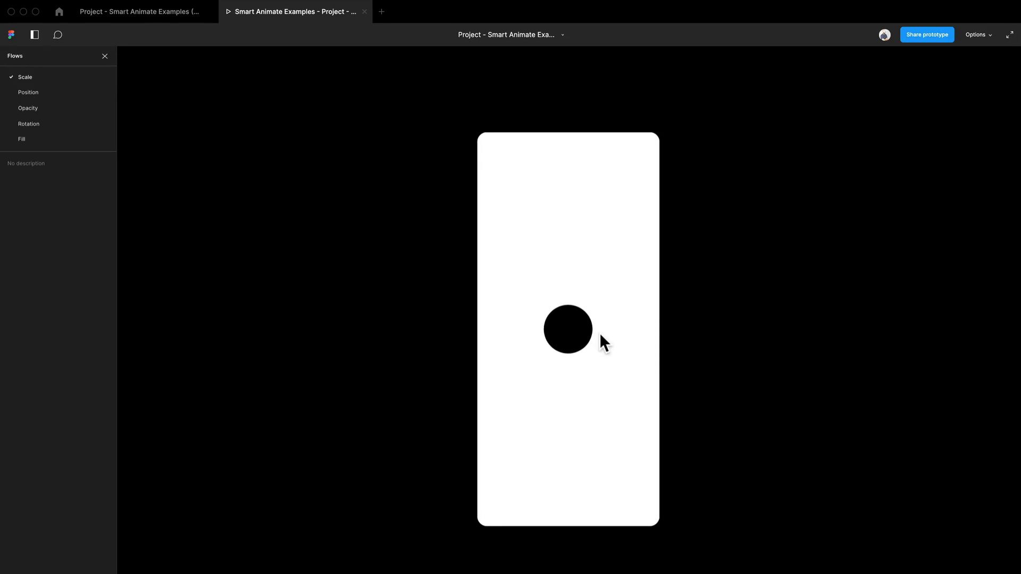
left_click(583, 339)
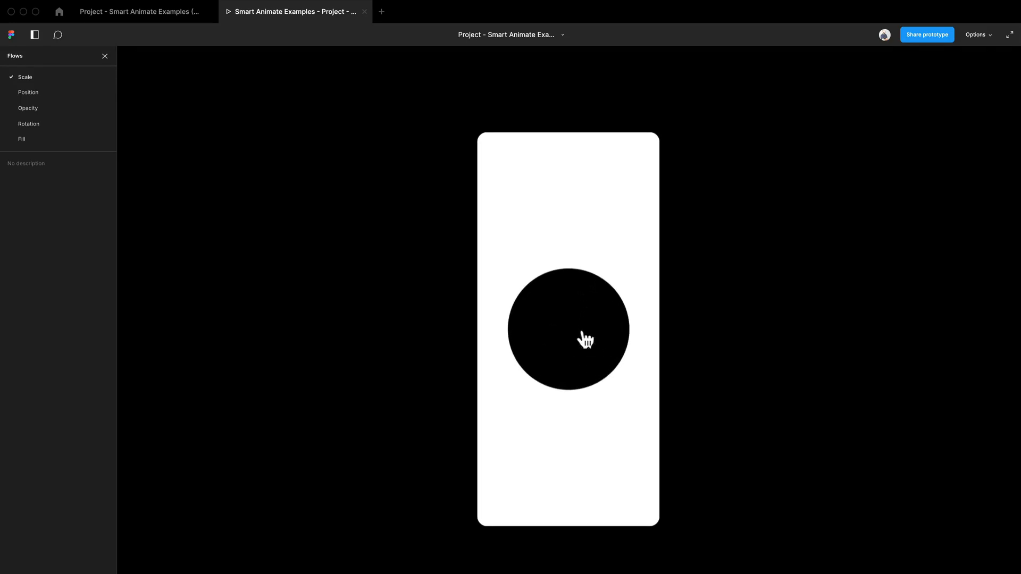
left_click(585, 341)
left_click(585, 341)
left_click(585, 340)
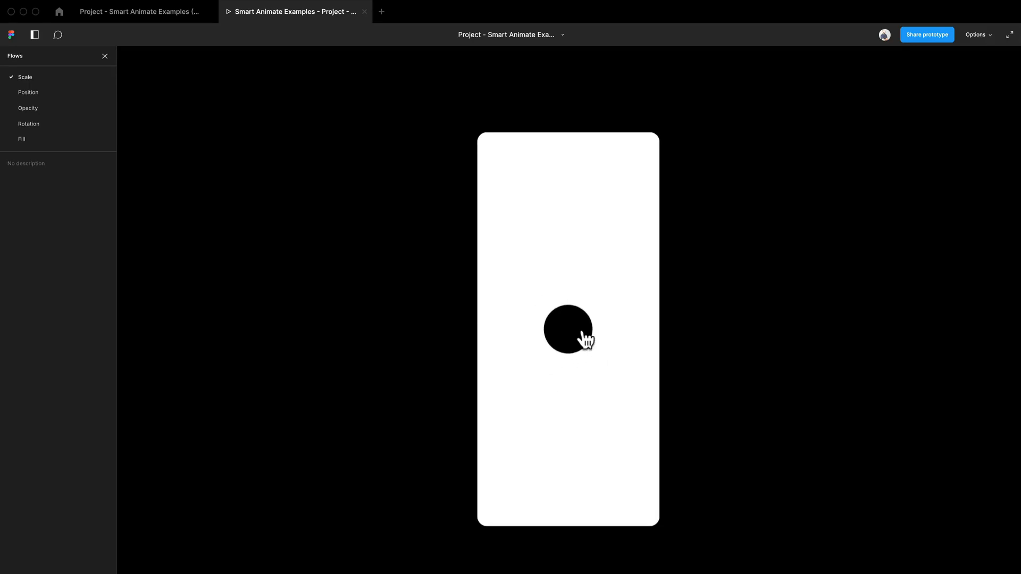
left_click(586, 340)
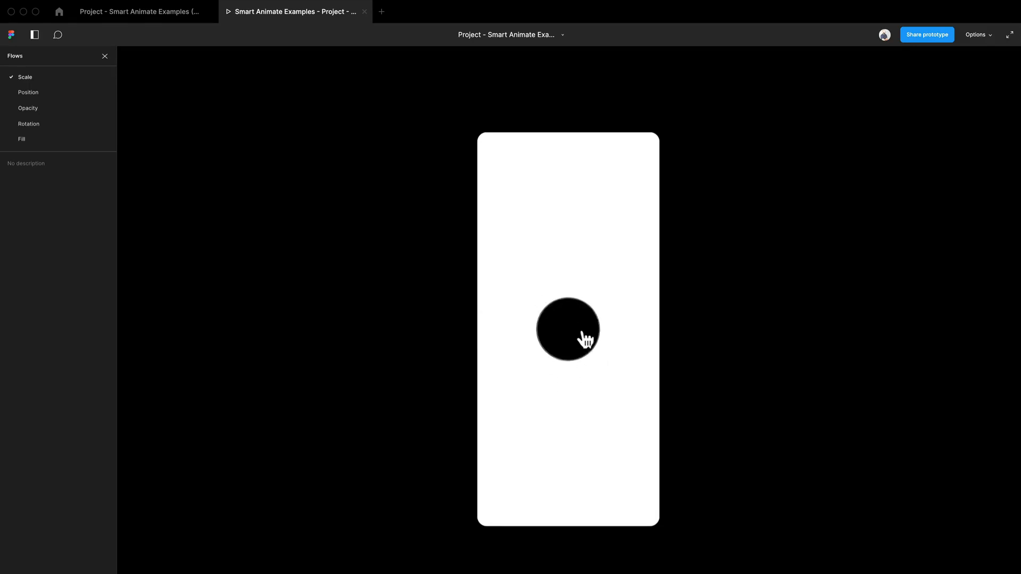
left_click(586, 341)
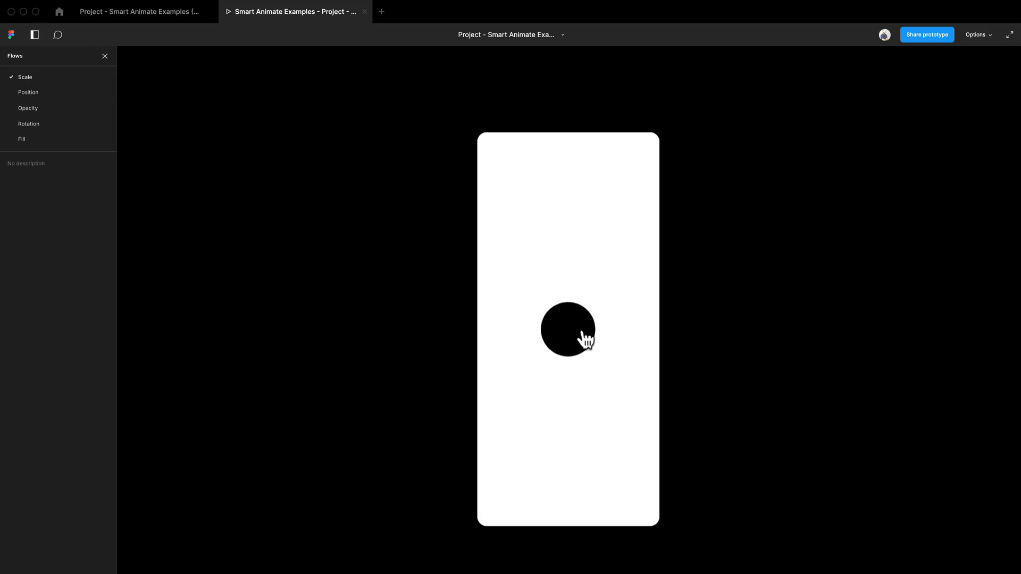